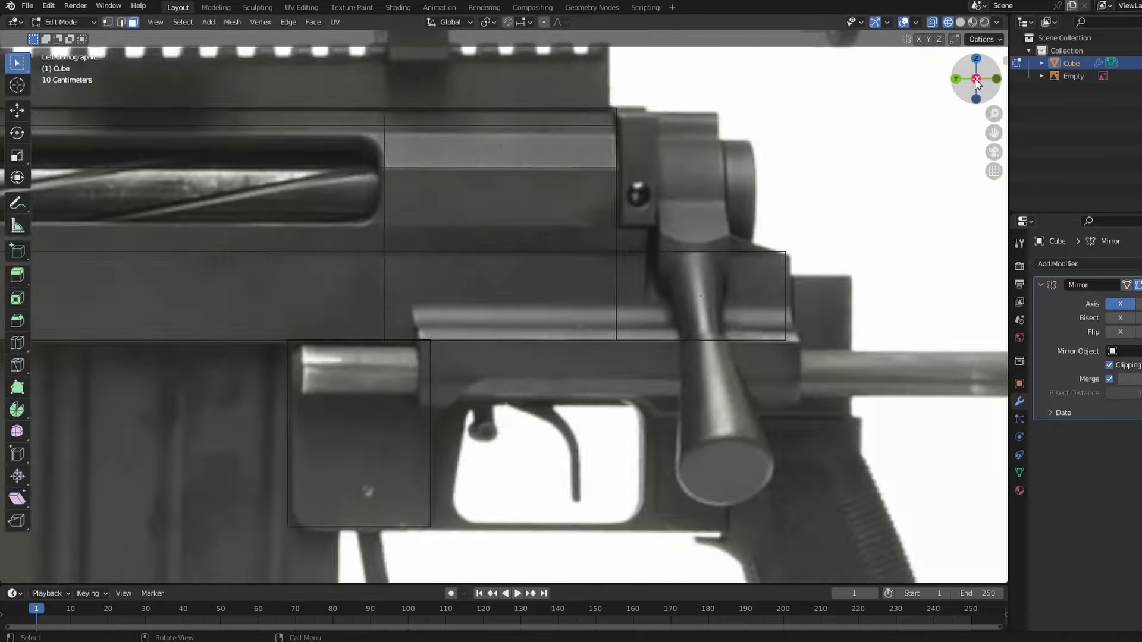
Switch to solid shading and orbit to a near-front view of the trigger guard.
left_click(976, 80)
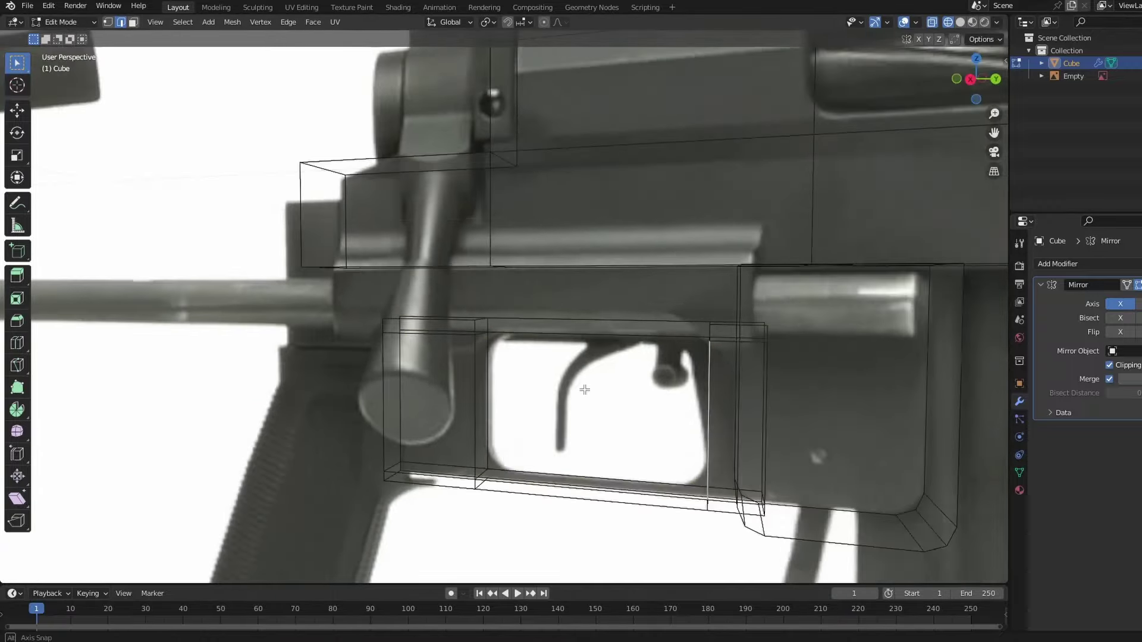
middle_click_drag(672, 377, 676, 473)
key("z")
left_click(676, 546)
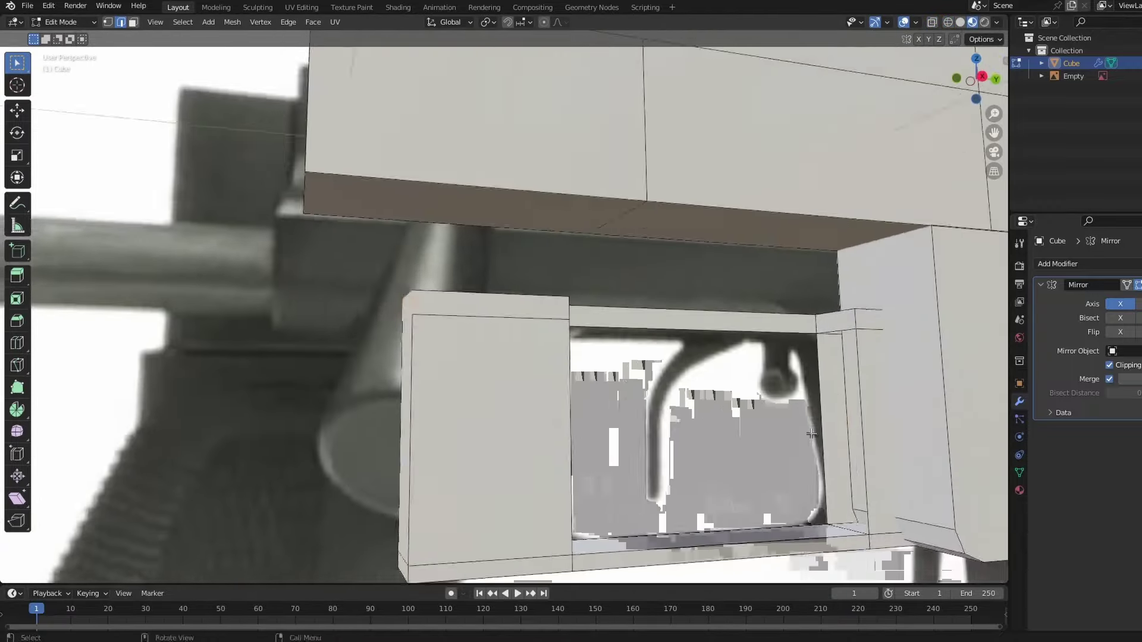
key("z")
left_click(606, 477)
key("shift+z")
mouse_move(606, 477)
middle_mouse_down()
mouse_move(823, 580)
mouse_move(736, 494)
mouse_move(587, 439)
middle_mouse_up()
key("shift+z")
Bevel the first inner corner edge of the trigger guard opening.
key("1")
key("shift+z")
key("2")
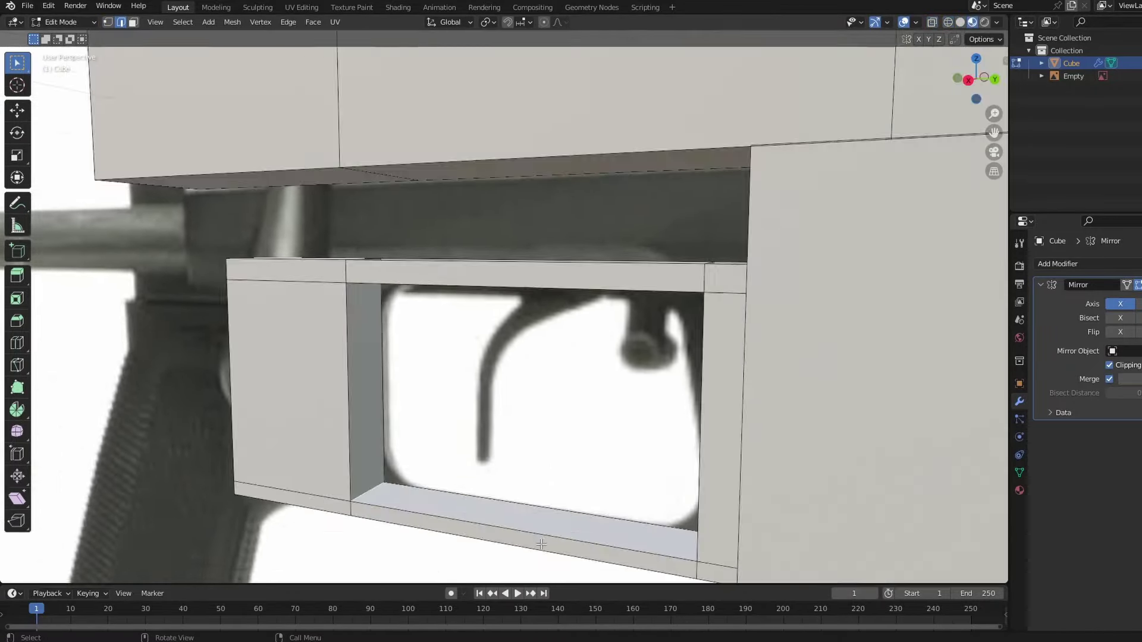
scroll(361, 522, "up", 3)
left_click(963, 371)
Bevel the lower inner corner edge of the trigger guard opening.
key("z")
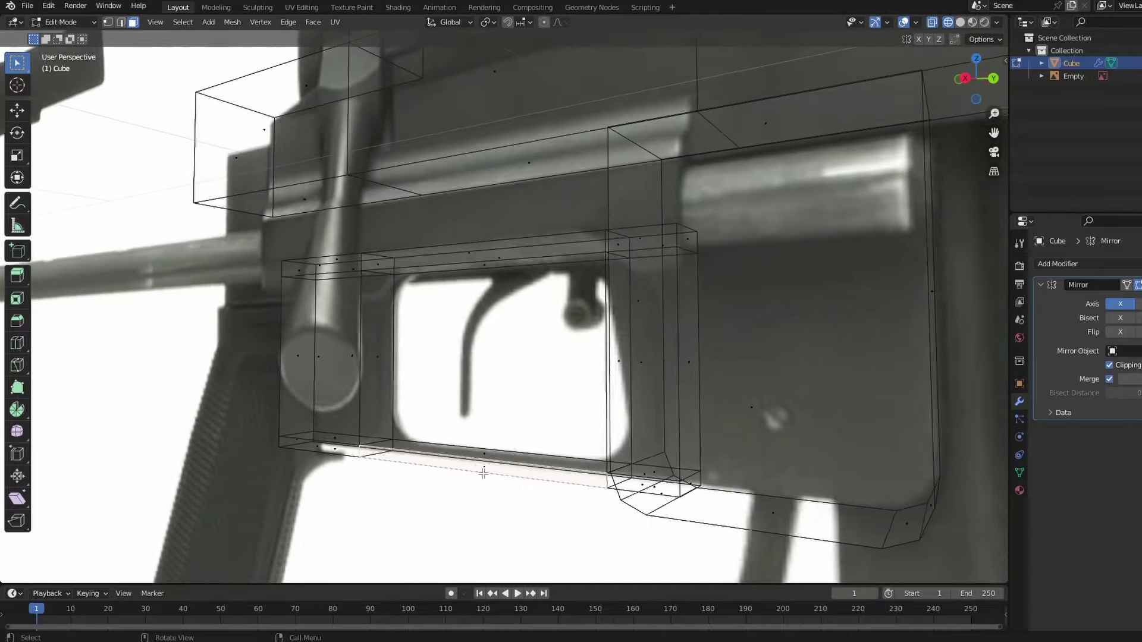
middle_click_drag(459, 375, 422, 458)
right_click(422, 458)
key("3")
key("shift+z")
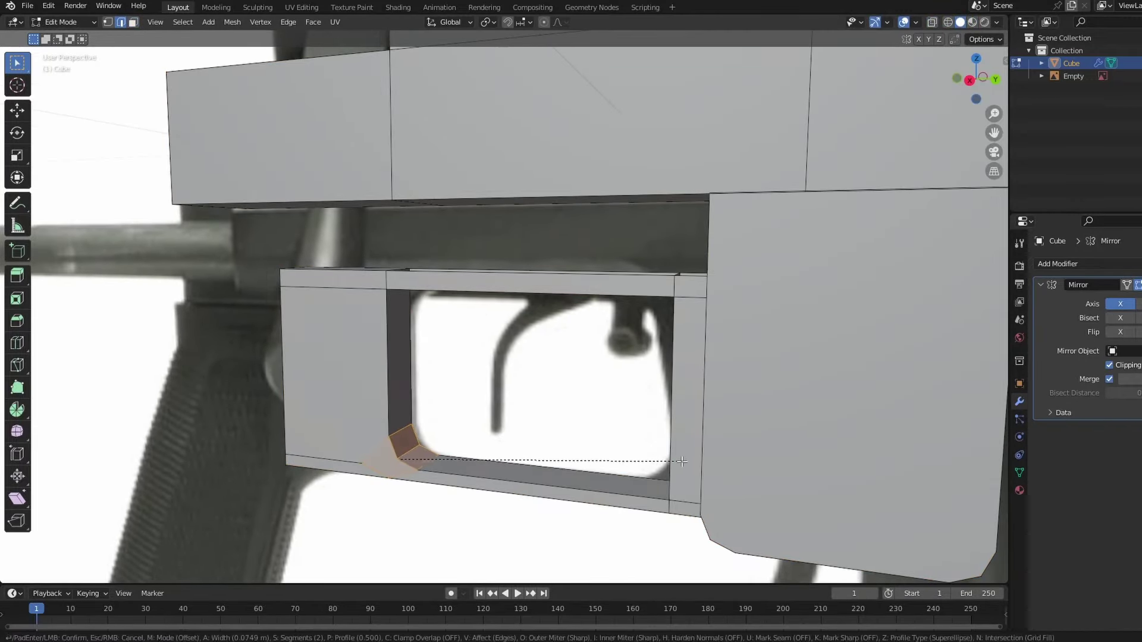
left_click(681, 462)
Select the small face at the opening's upper corner, then return to Object Mode.
middle_click_drag(682, 462, 420, 264)
key("shift+z")
left_click(420, 264)
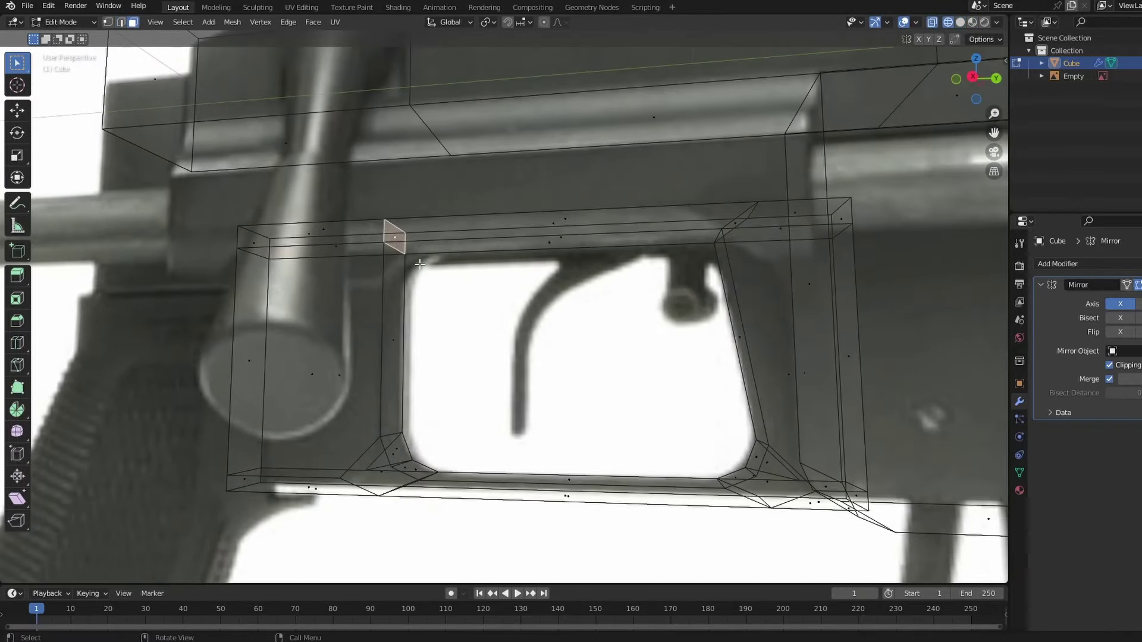
key("shift+z")
key("Tab")
scroll(420, 264, "down", 5)
middle_click_drag(609, 345, 461, 271)
Extrude the receiver's selected face down toward the pistol grip in Right Ortho view.
scroll(461, 271, "up", 2)
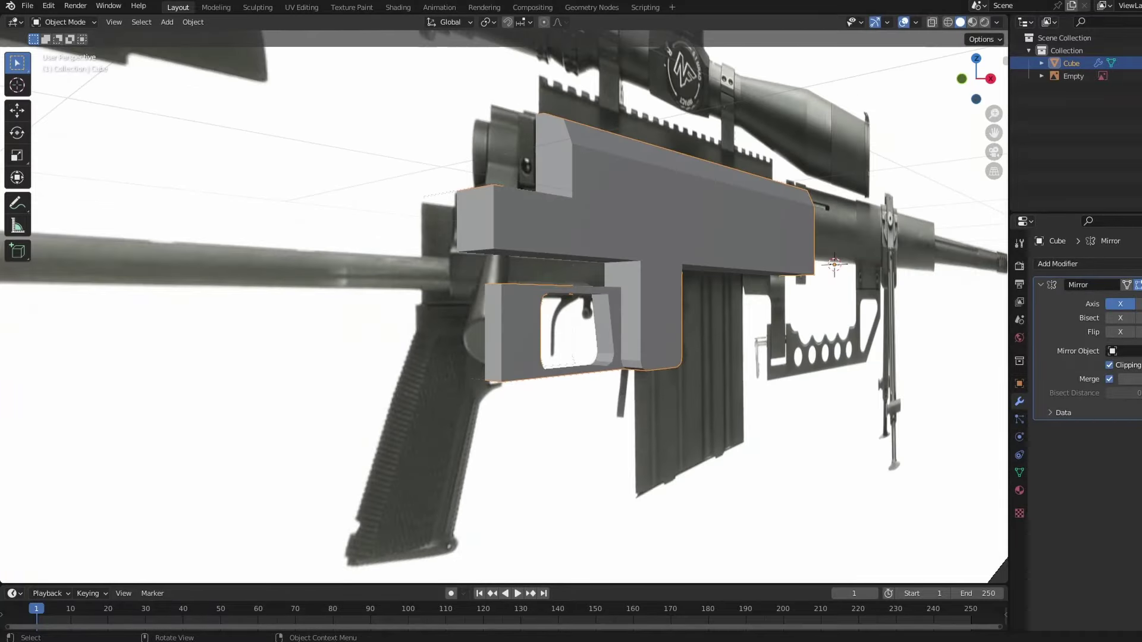
key("Tab")
key("e")
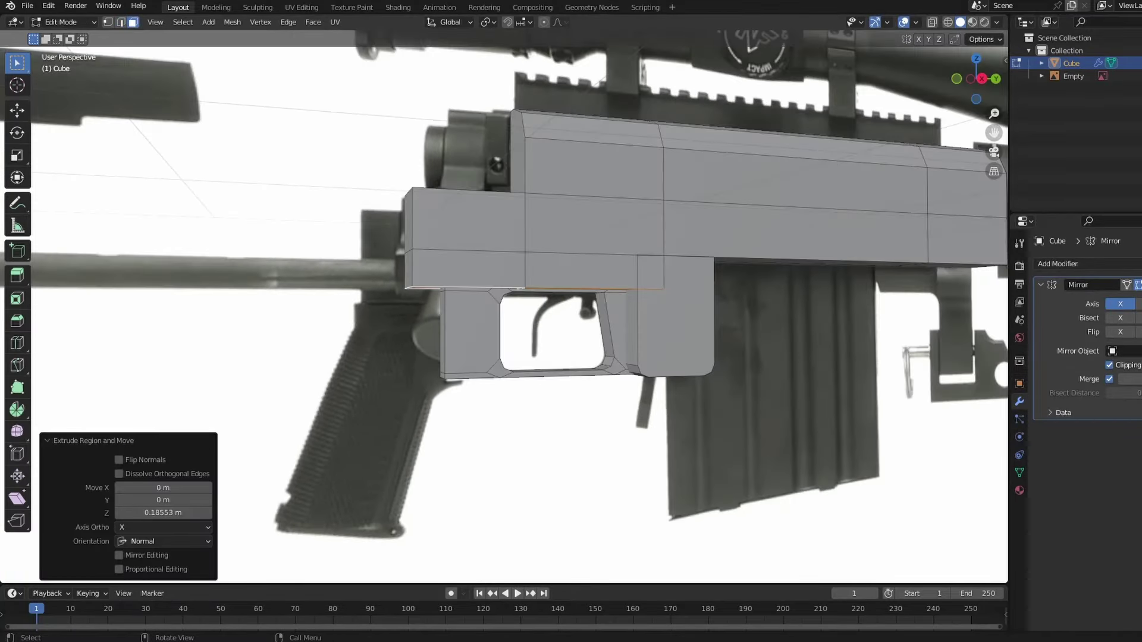
key("3")
key("g")
middle_click_drag(550, 323, 618, 362)
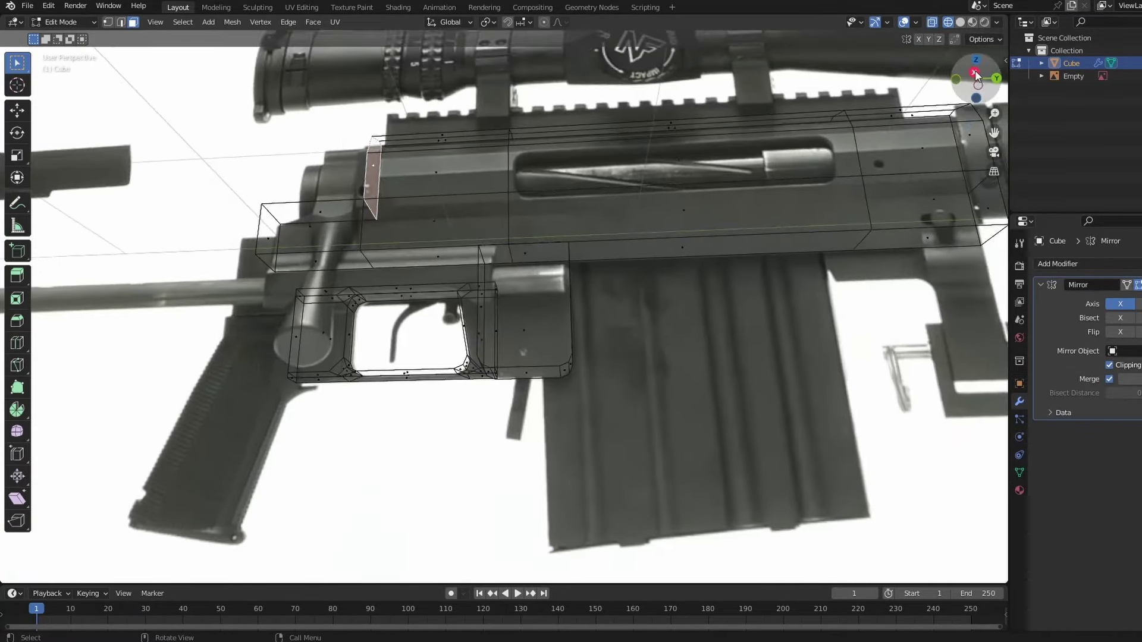
key("3")
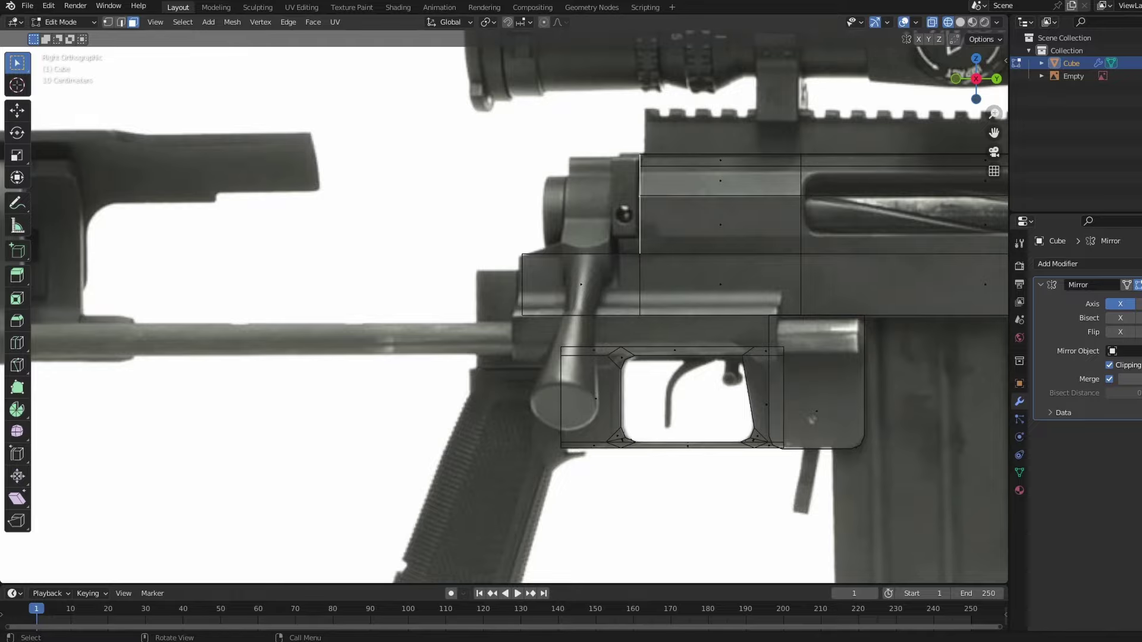
scroll(623, 337, "down", 5)
scroll(624, 338, "up", 3)
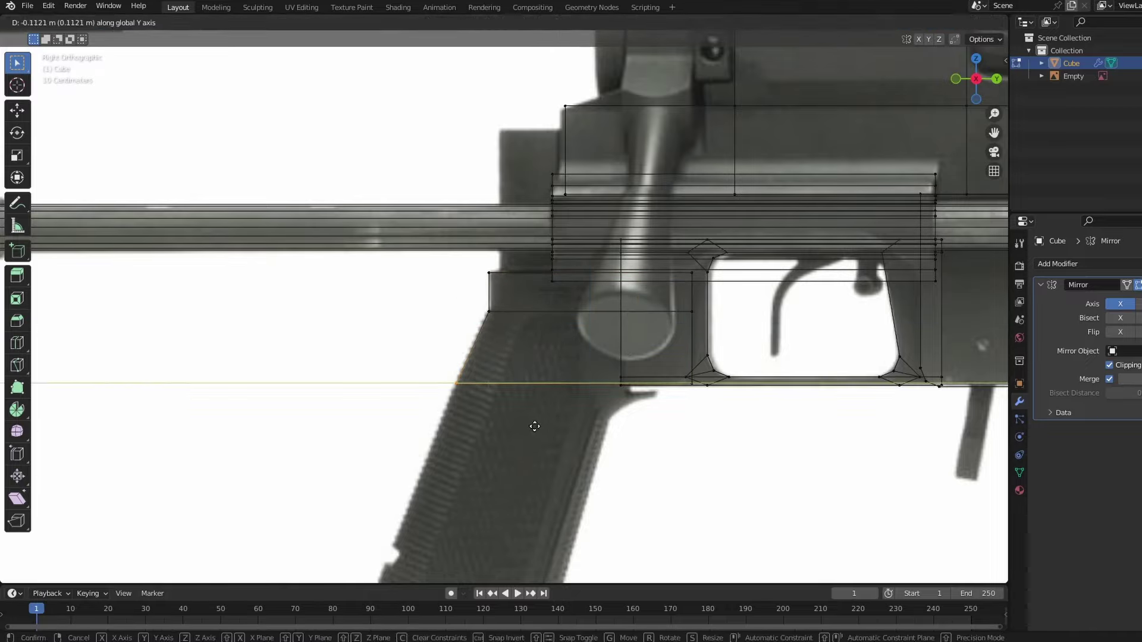
Extrude a receiver edge and slide it along the rifle's length (Y).
key("e")
left_click(643, 492)
key("g")
key("y")
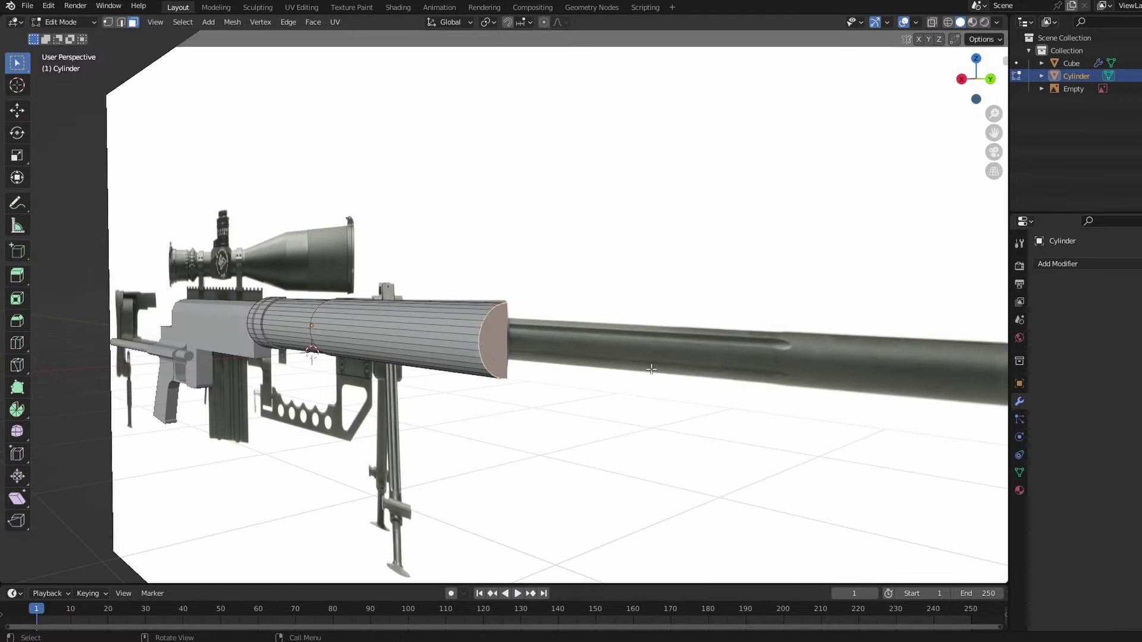
Extrude the cylinder's end face forward and narrow it into the barrel.
key("e")
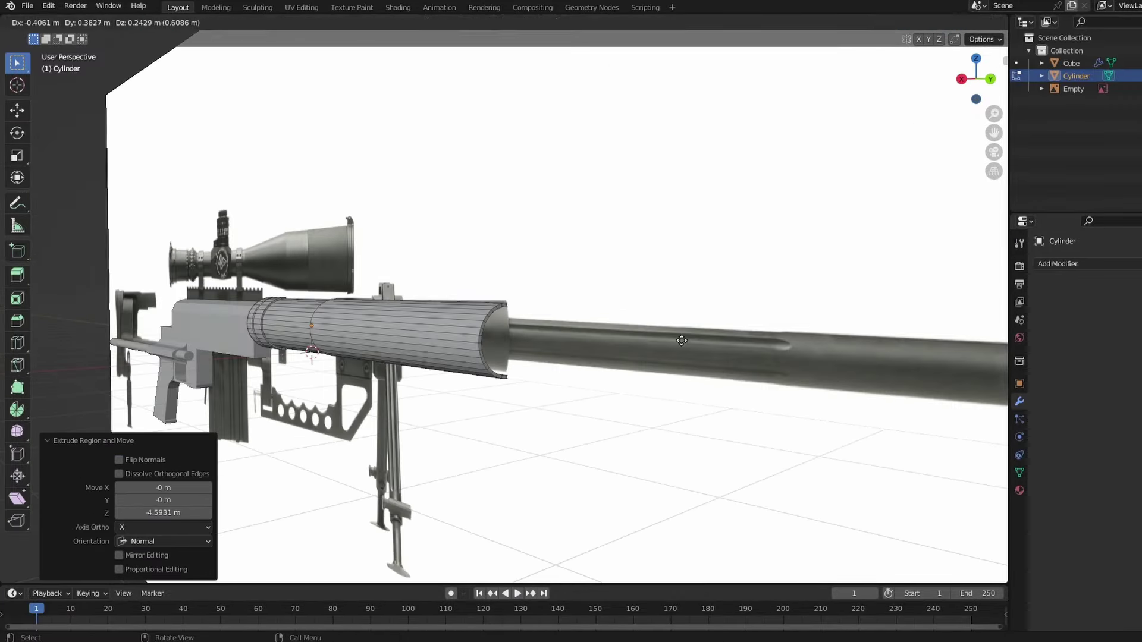
key("KP_3")
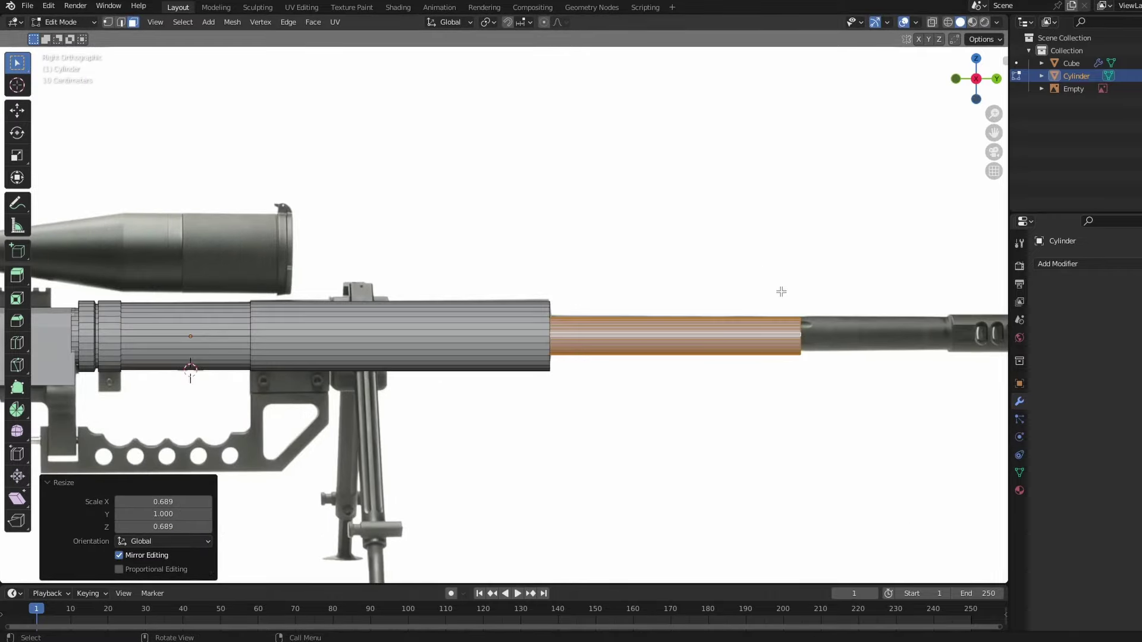
scroll(780, 293, "up", 3)
left_click(513, 404)
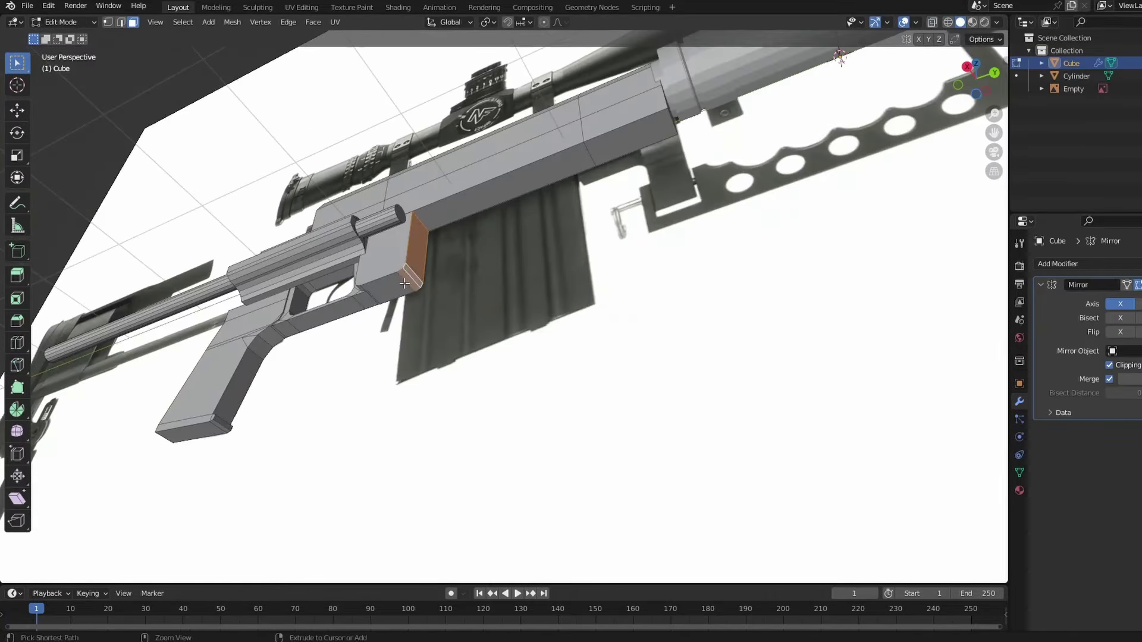
Inset the rod's end face and slide the new edges to form ridged detail.
key("i")
left_click(656, 341)
mouse_move(656, 340)
middle_mouse_down()
mouse_move(543, 373)
mouse_move(701, 365)
mouse_move(696, 458)
middle_mouse_up()
scroll(543, 372, "up", 3)
scroll(369, 332, "up", 2)
left_click(537, 379)
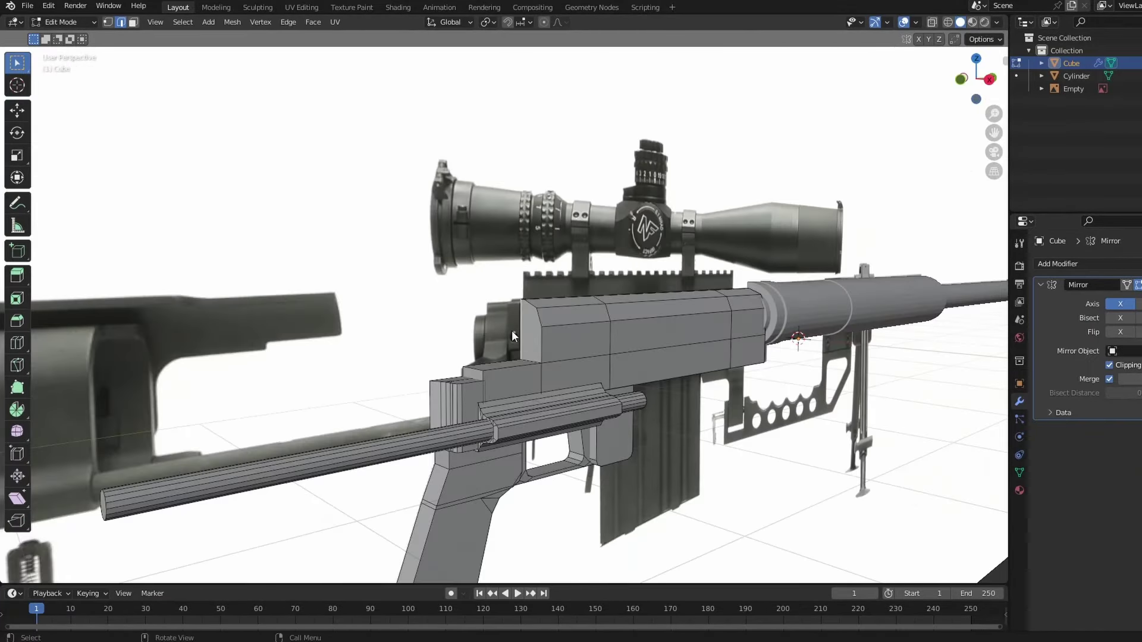
Bring up the Add menu to create a new mesh for the bolt.
key("shift+a")
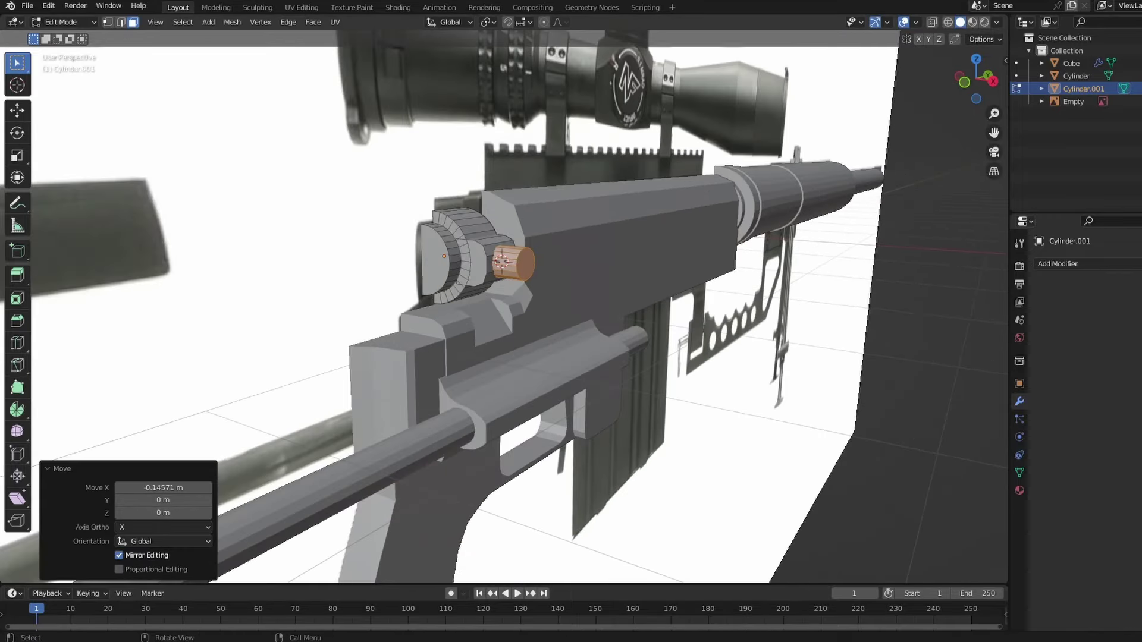
Bevel the bolt's edge loop and shift the scaled section sideways along X.
middle_click_drag(570, 252, 458, 167)
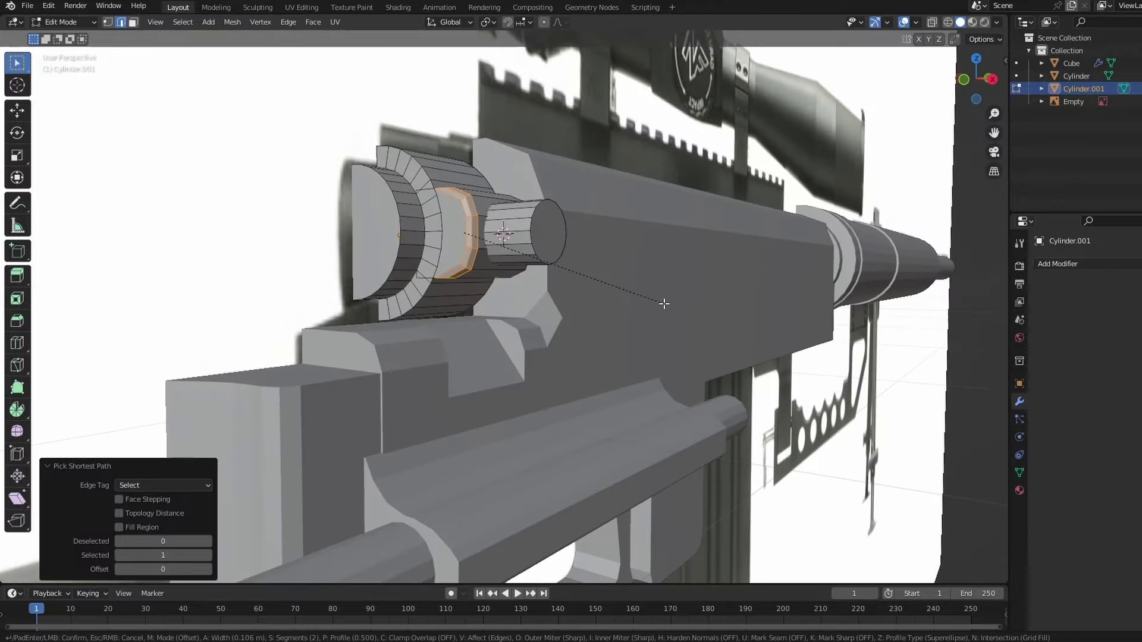
middle_click_drag(662, 301, 794, 236)
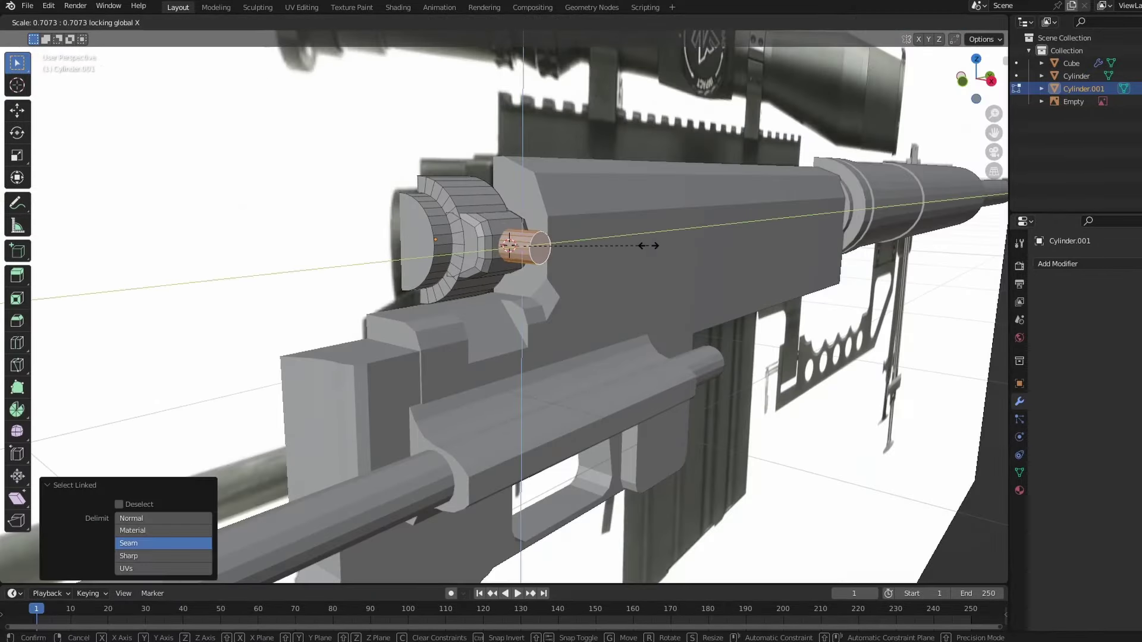
left_click(649, 245)
key("g")
key("x")
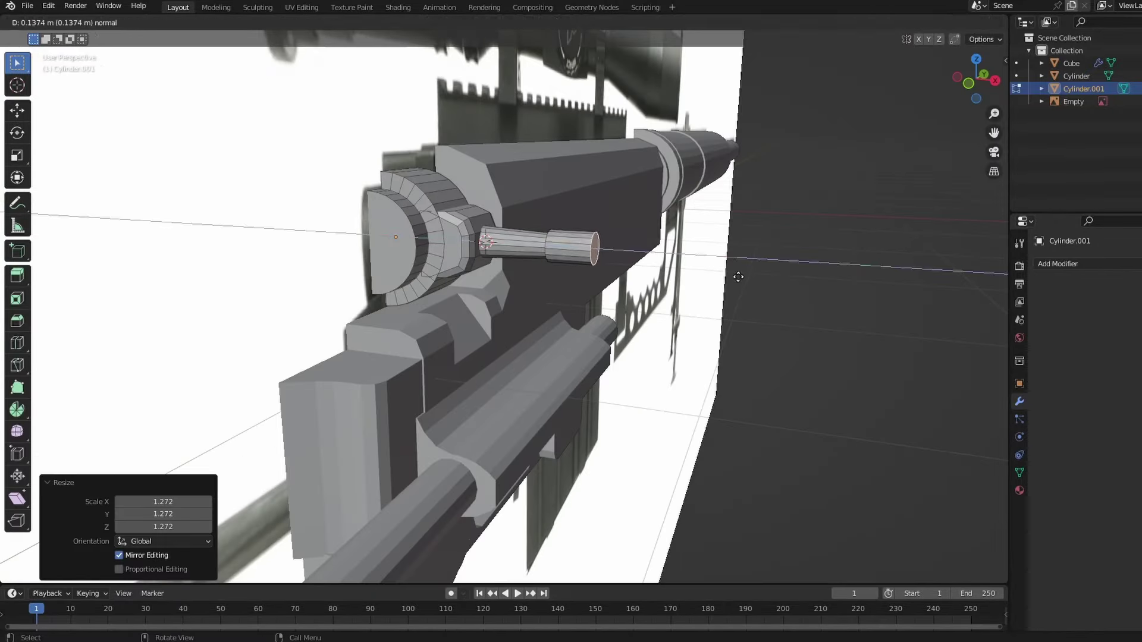
key("Tab")
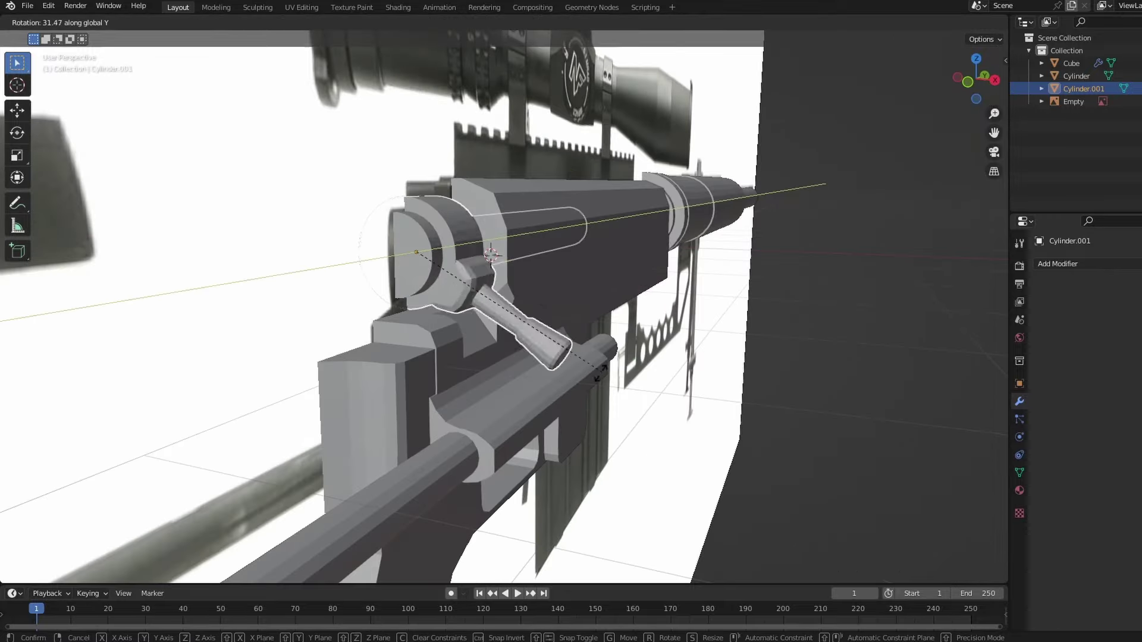
Tilt the bolt handle downward and enlarge its knob end.
middle_click_drag(670, 288, 541, 396)
scroll(541, 396, "up", 10)
key("Tab")
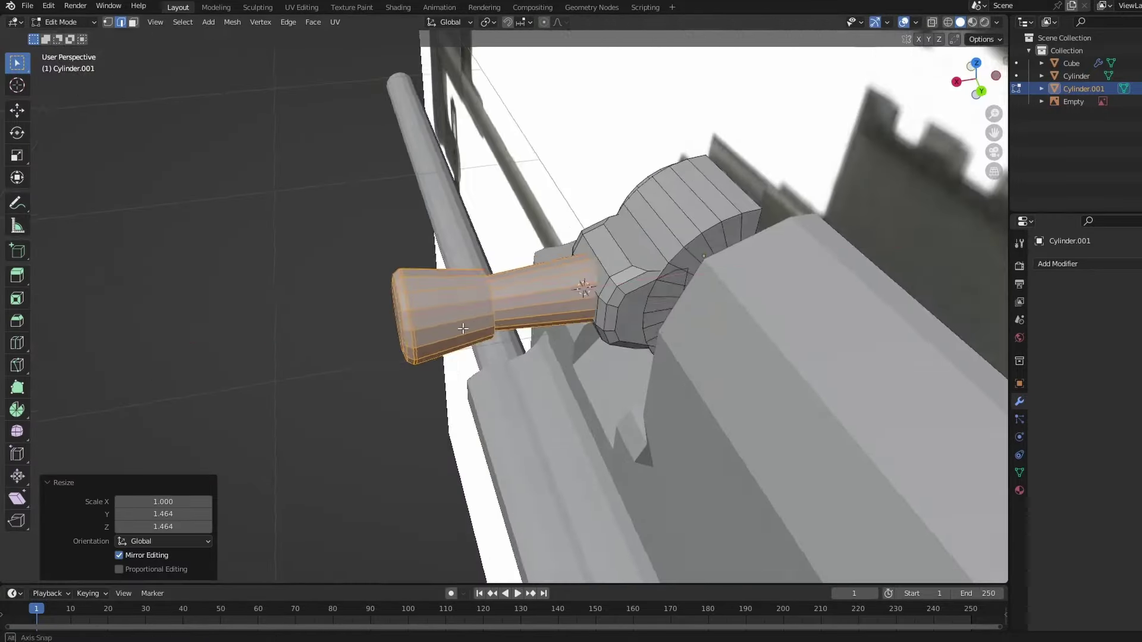
key("alt+z")
key("g")
key("y")
left_click(473, 311)
key("alt+z")
Position the small block on the receiver, constrained to the Y axis.
middle_click_drag(473, 311, 685, 441)
scroll(685, 440, "up", 8)
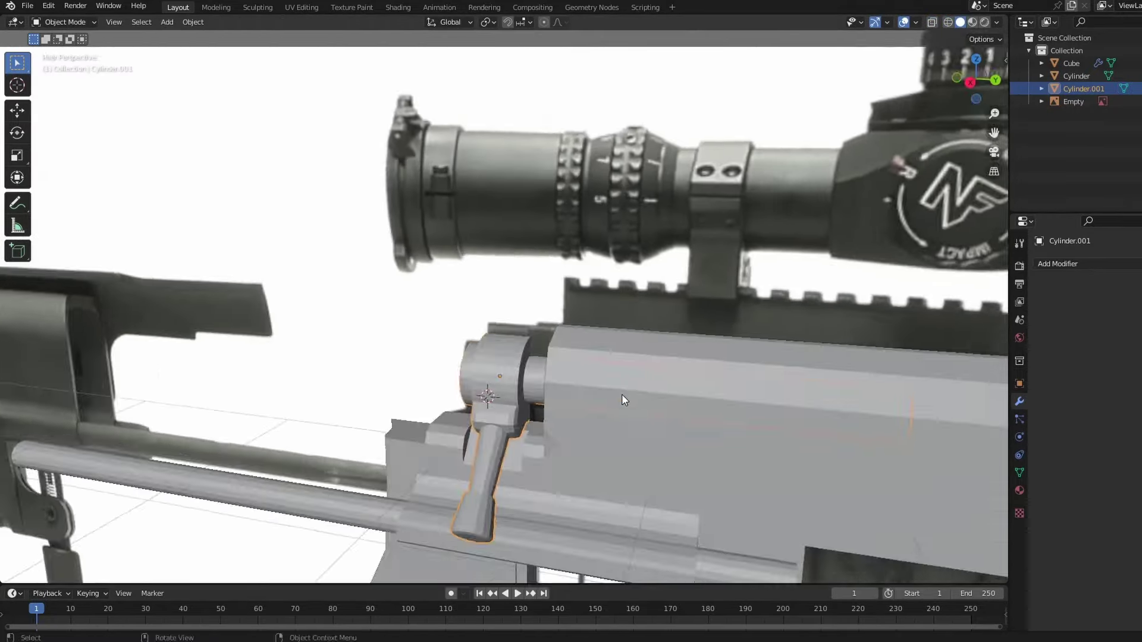
middle_click_drag(615, 418, 602, 290)
scroll(602, 290, "down", 5)
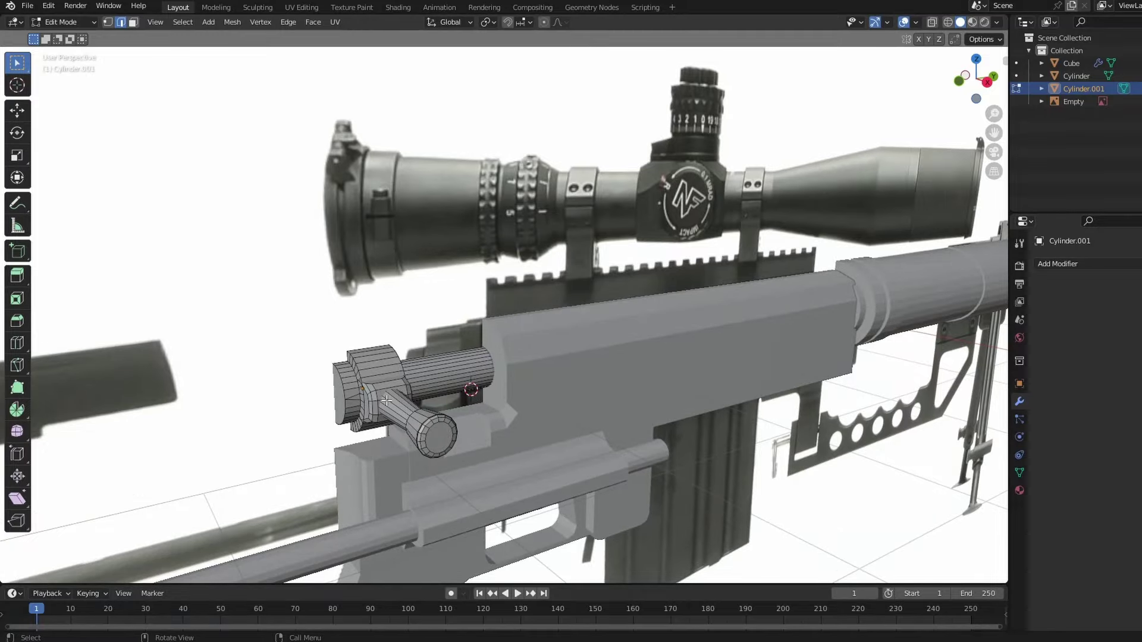
scroll(602, 290, "up", 3)
scroll(602, 290, "down", 3)
scroll(597, 382, "up", 5)
key("g")
key("y")
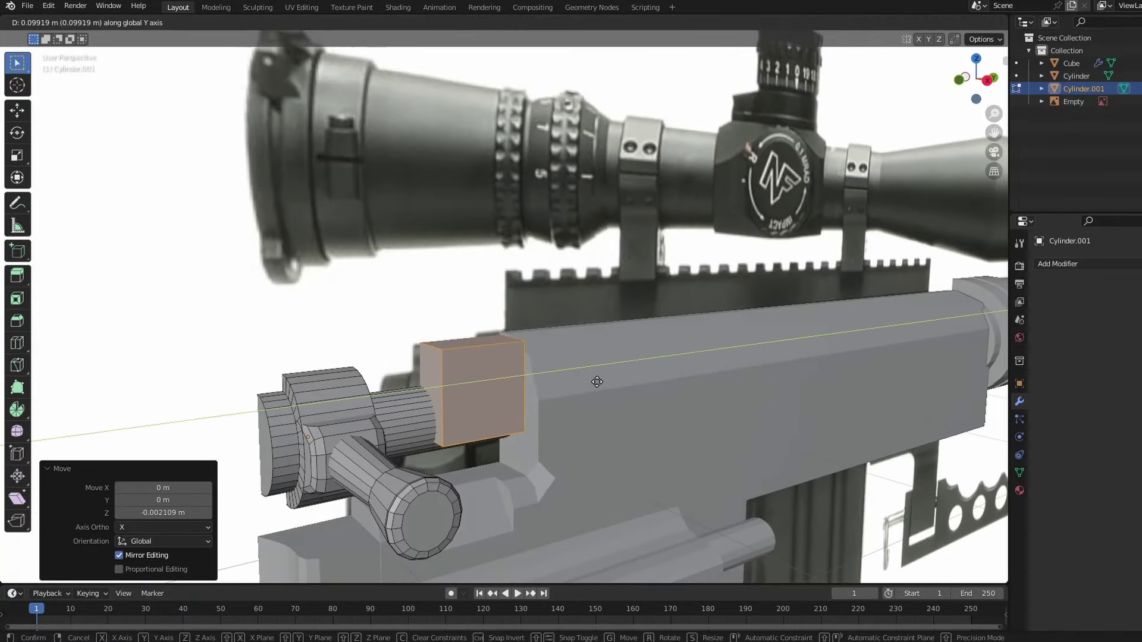
left_click(573, 344)
Slide the bolt along its length (Y) to seat it into the receiver.
mouse_move(572, 343)
middle_mouse_down()
mouse_move(576, 256)
mouse_move(741, 420)
mouse_move(633, 373)
middle_mouse_up()
scroll(741, 420, "down", 5)
scroll(741, 420, "up", 5)
key("Tab")
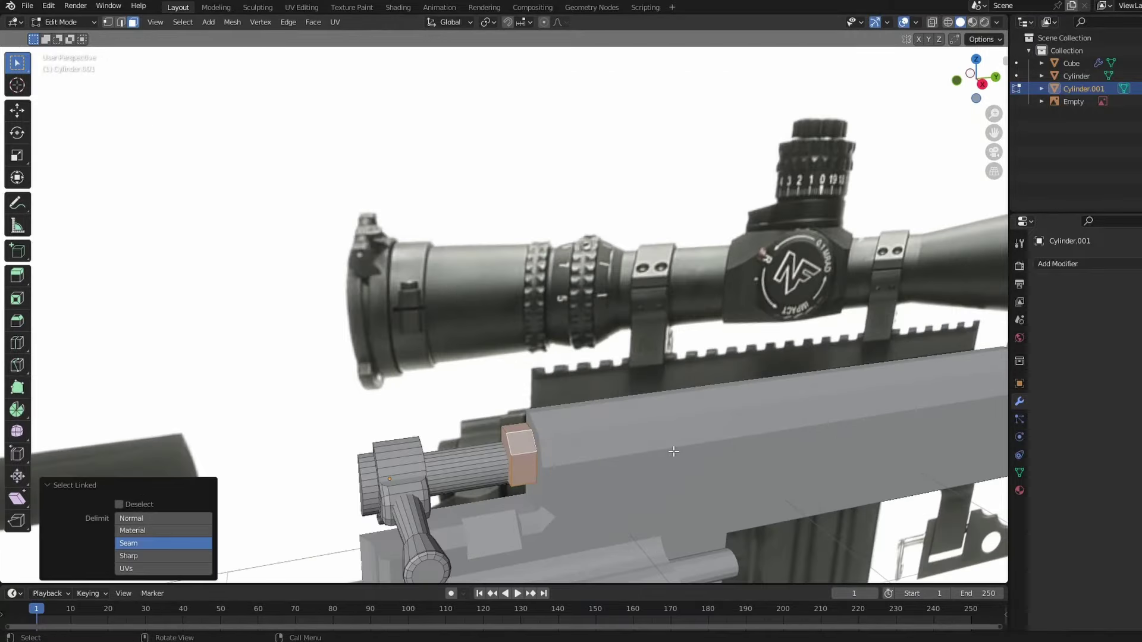
left_click(547, 439)
key("g")
key("y")
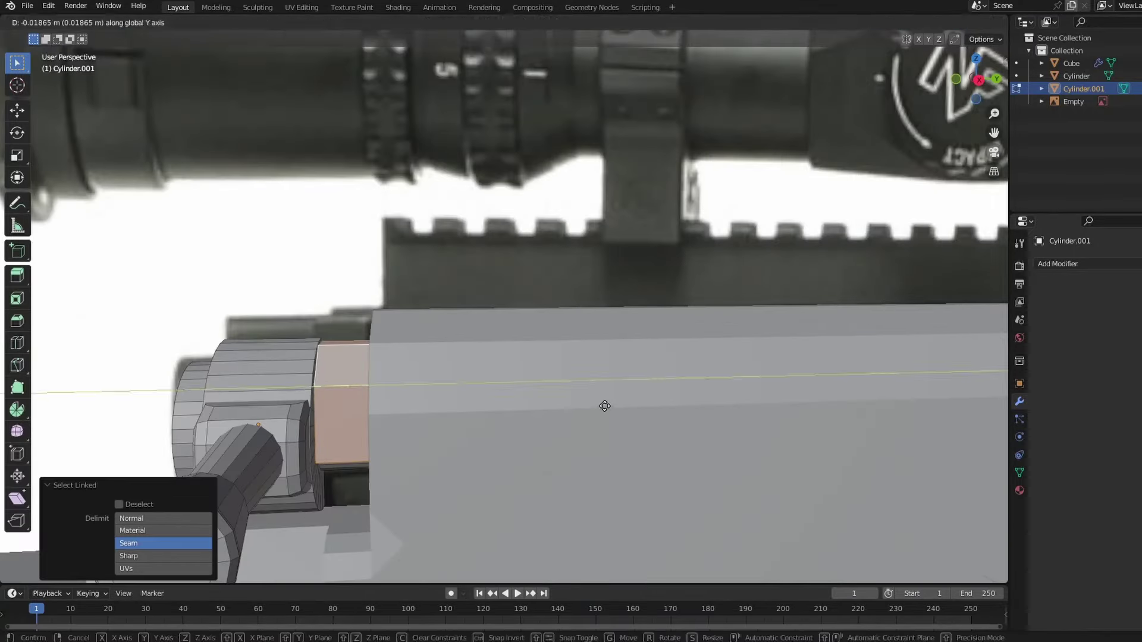
scroll(604, 404, "down", 5)
left_click(540, 434)
middle_click_drag(540, 434, 540, 434)
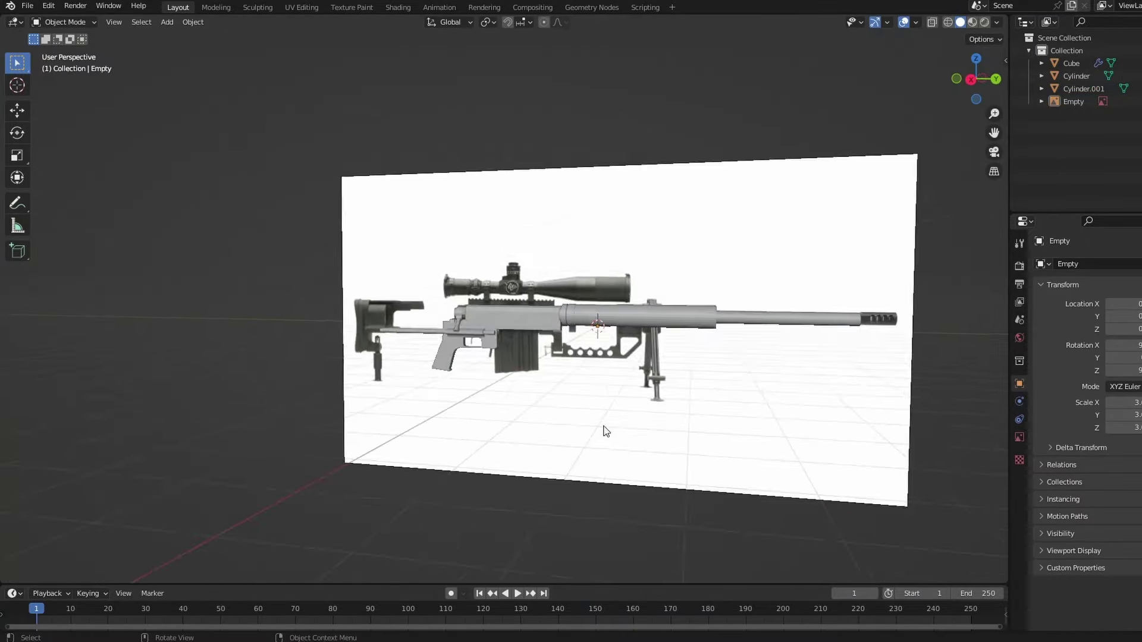
Lower the magazine's bottom vertices in see-through side view to match the reference.
scroll(637, 404, "up", 3)
scroll(426, 308, "up", 2)
left_click(426, 309)
scroll(369, 301, "up", 3)
key("Tab")
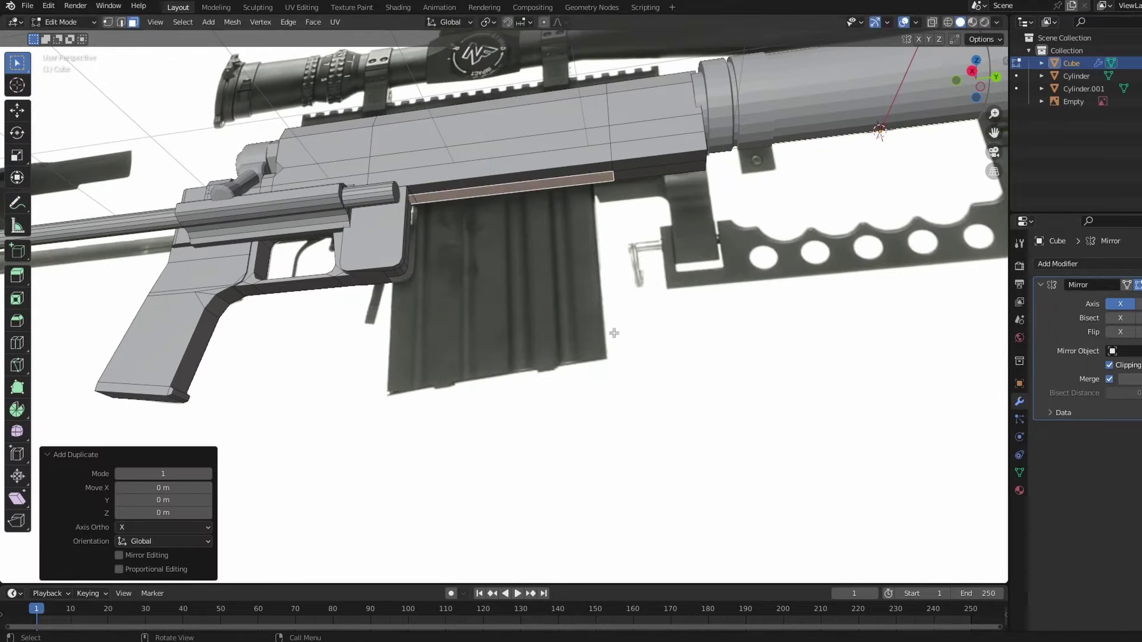
scroll(368, 300, "up", 2)
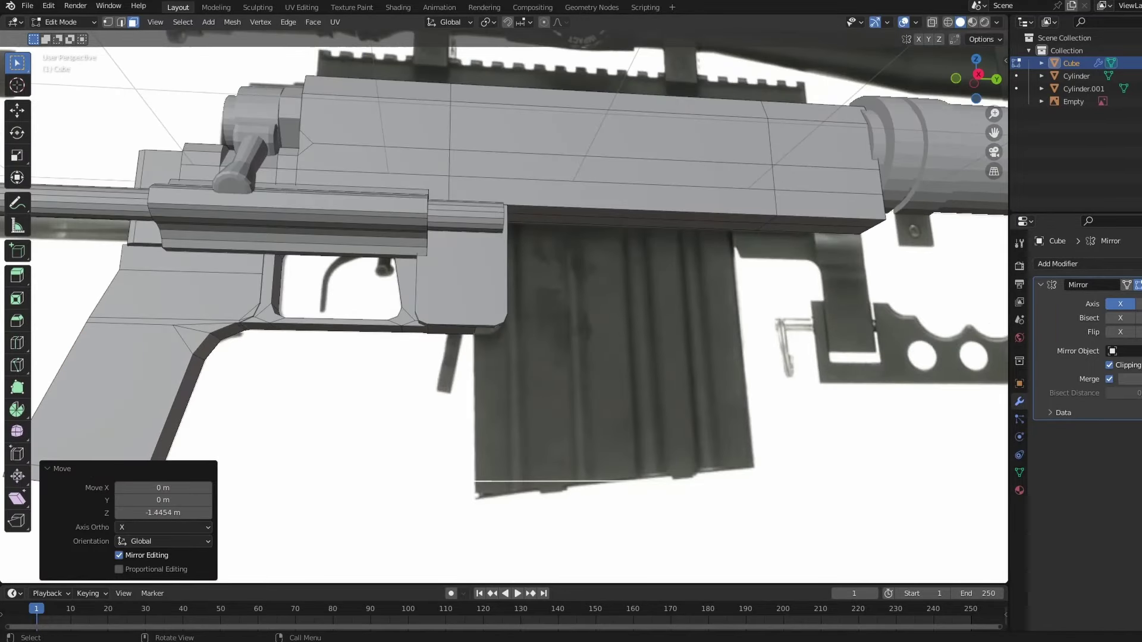
key("KP_3")
key("alt+z")
key("1")
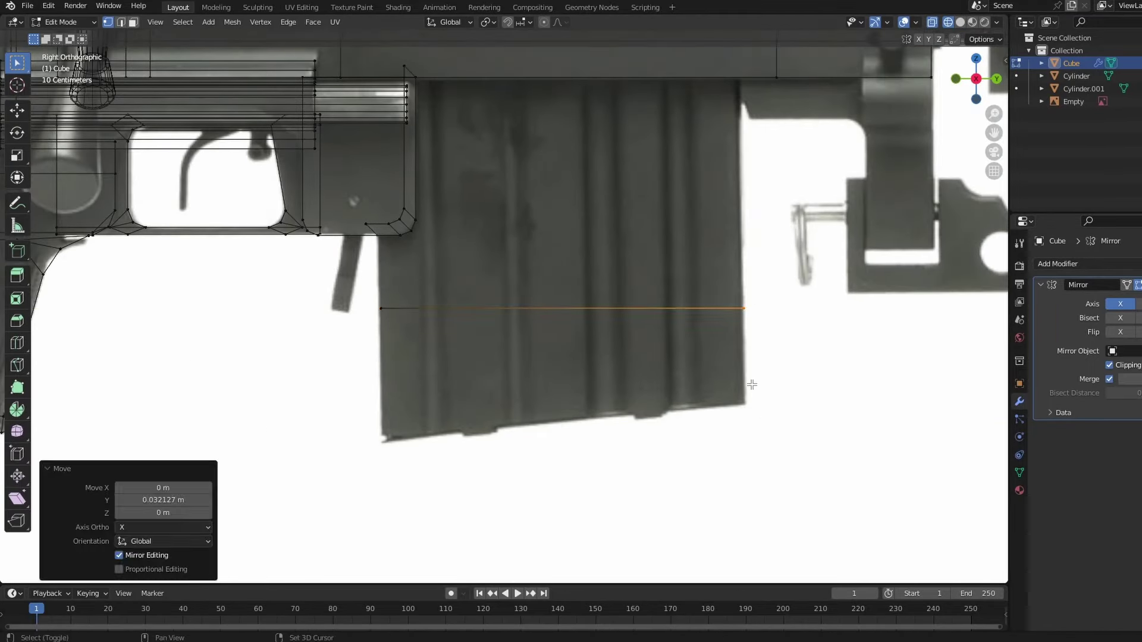
middle_click_drag(751, 384, 754, 429, "shift")
left_click_drag(724, 145, 424, 350)
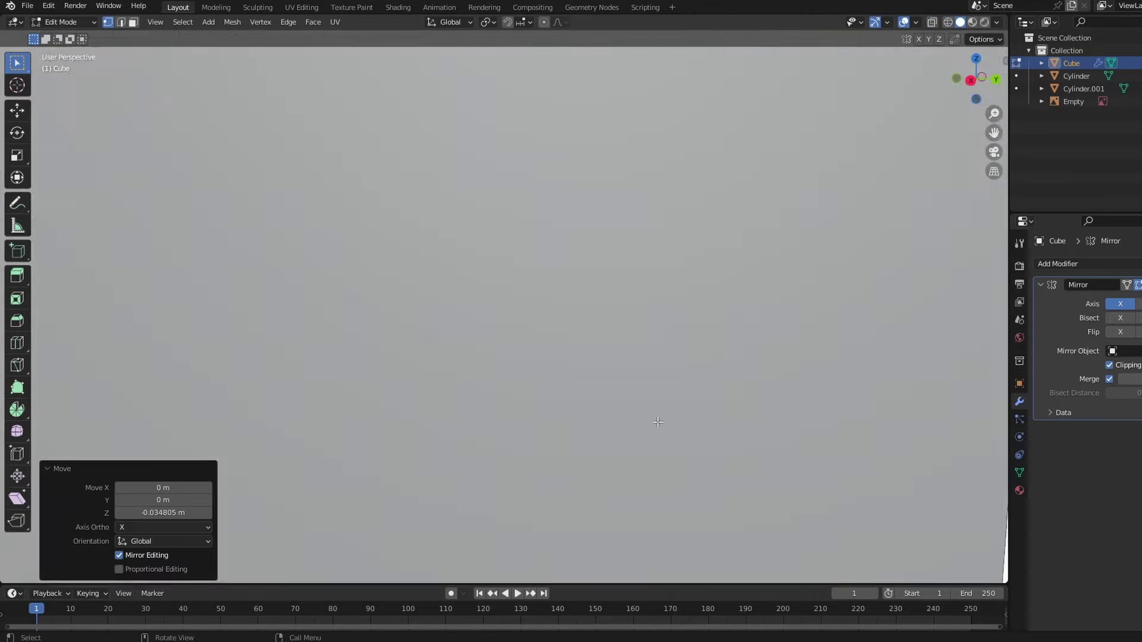
Cut a loop partway up the magazine and inset its side faces into grooves.
middle_click_drag(359, 444, 687, 337)
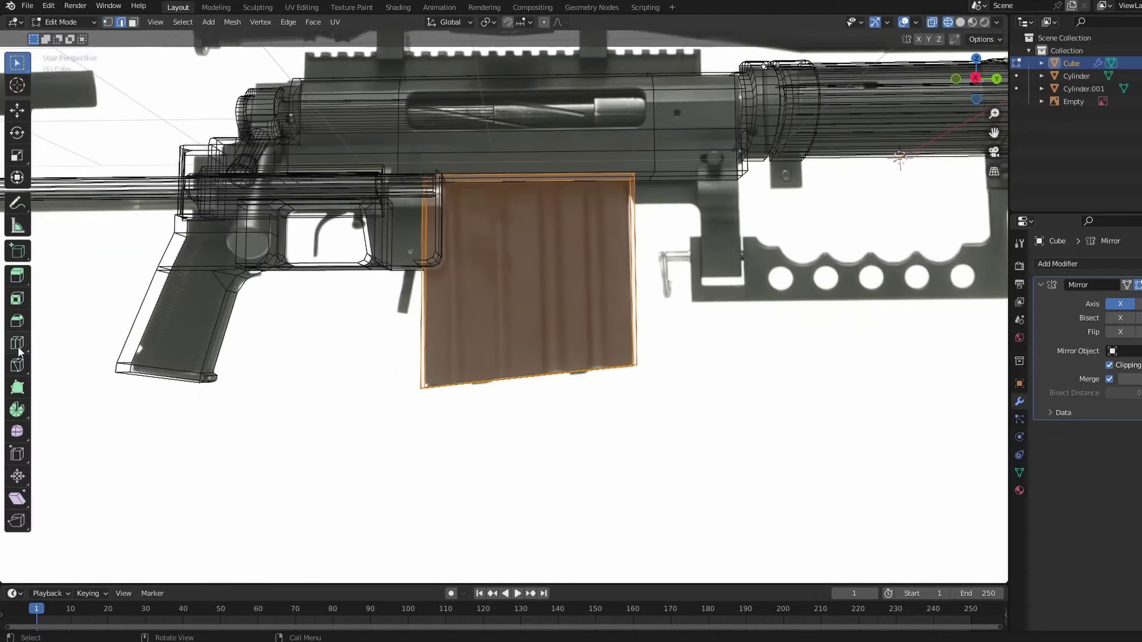
left_click(17, 344)
left_click_drag(505, 381, 500, 381)
key("3")
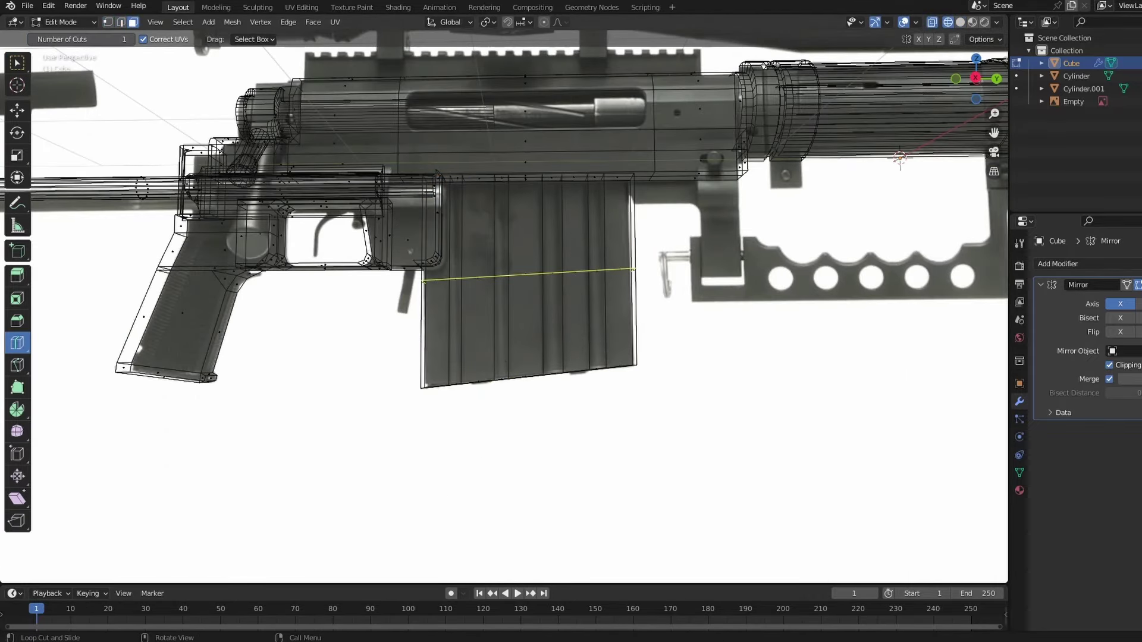
key("alt+e")
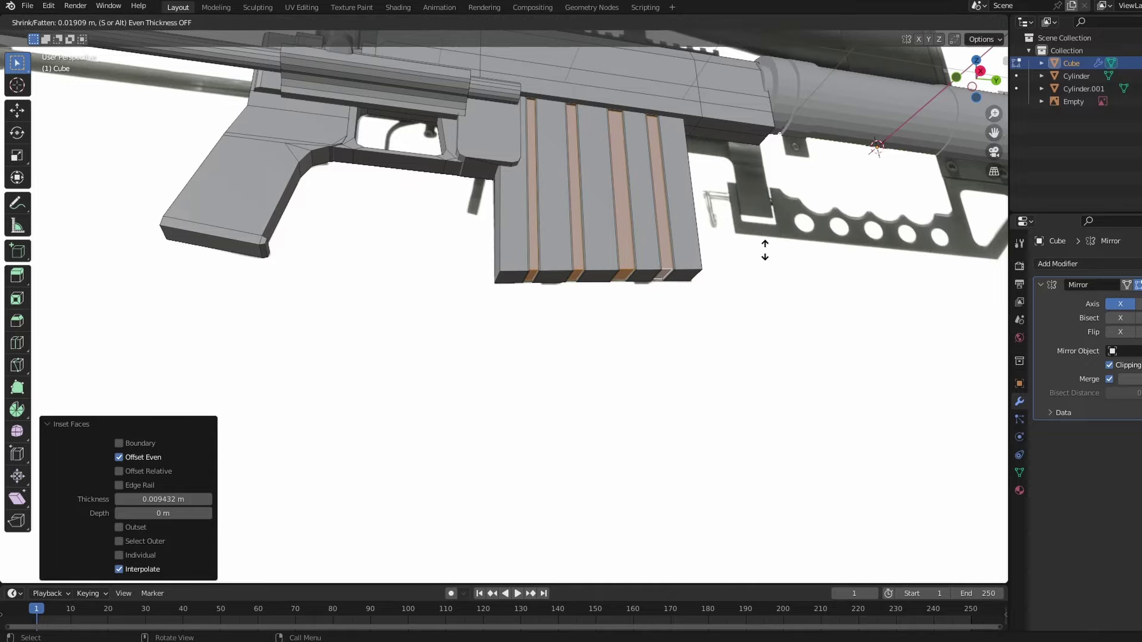
Select the magazine's top faces and inset them into a stepped strip.
left_click(765, 250)
scroll(765, 250, "up", 5)
left_click(595, 352, "ctrl")
key("e")
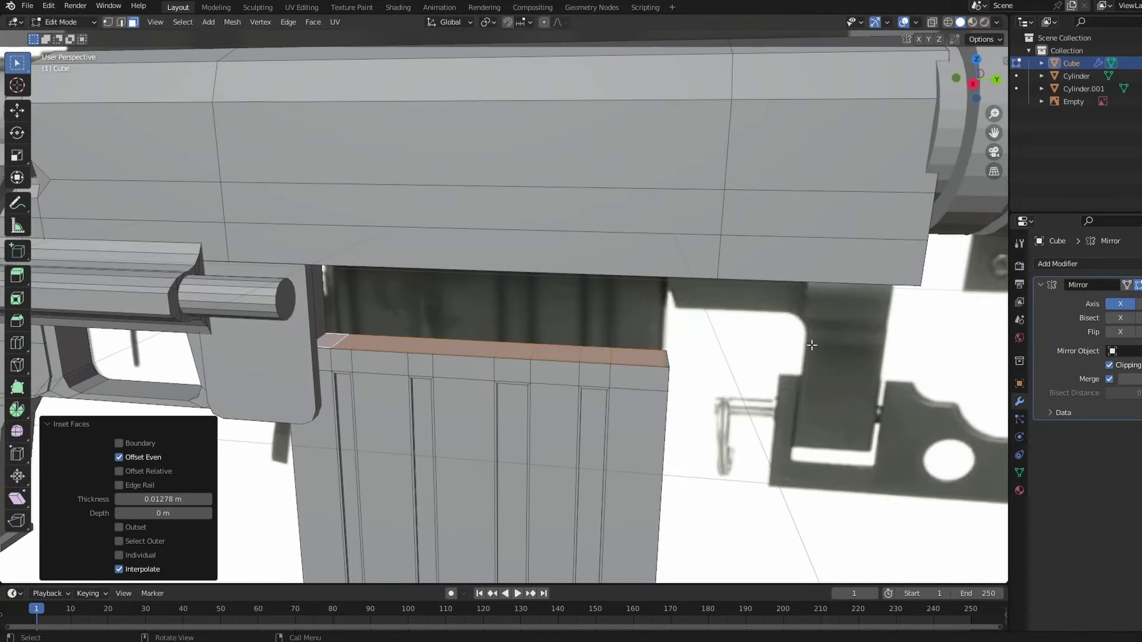
middle_click_drag(812, 345, 587, 346)
left_click(587, 346)
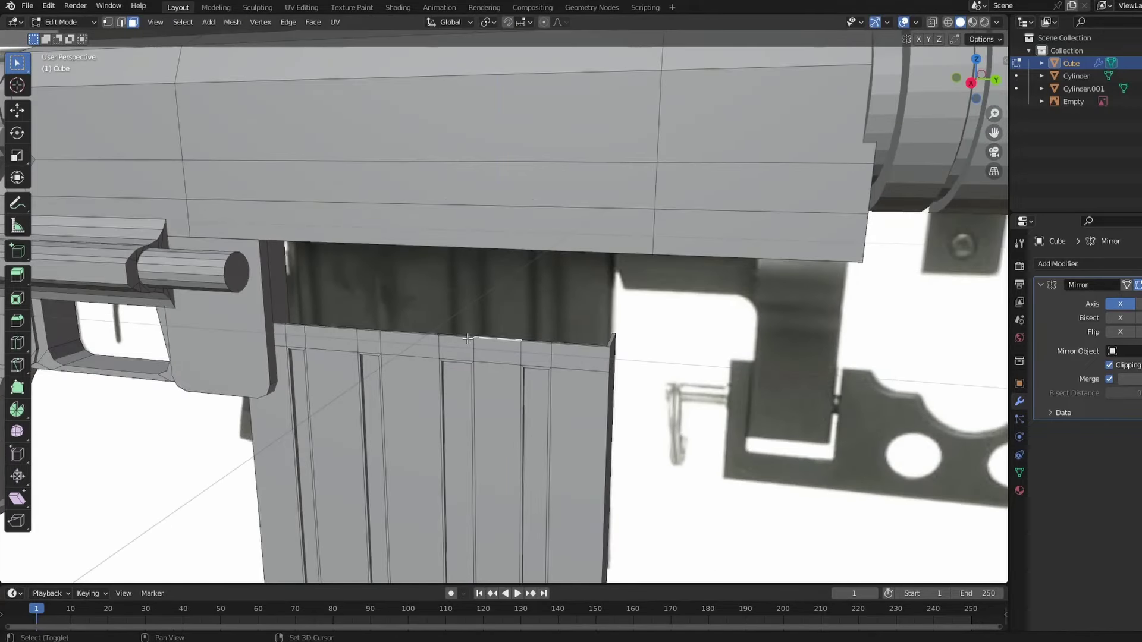
Select an edge along the magazine's top lip in edge mode.
middle_click_drag(547, 404, 565, 405)
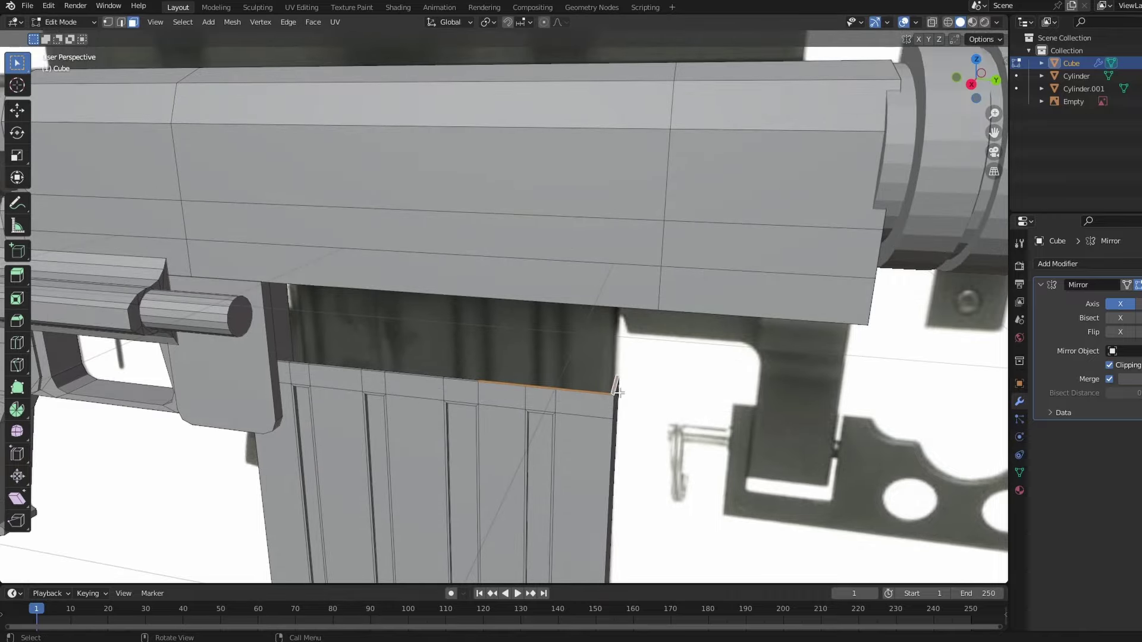
scroll(565, 405, "up", 3)
middle_click_drag(592, 419, 416, 387)
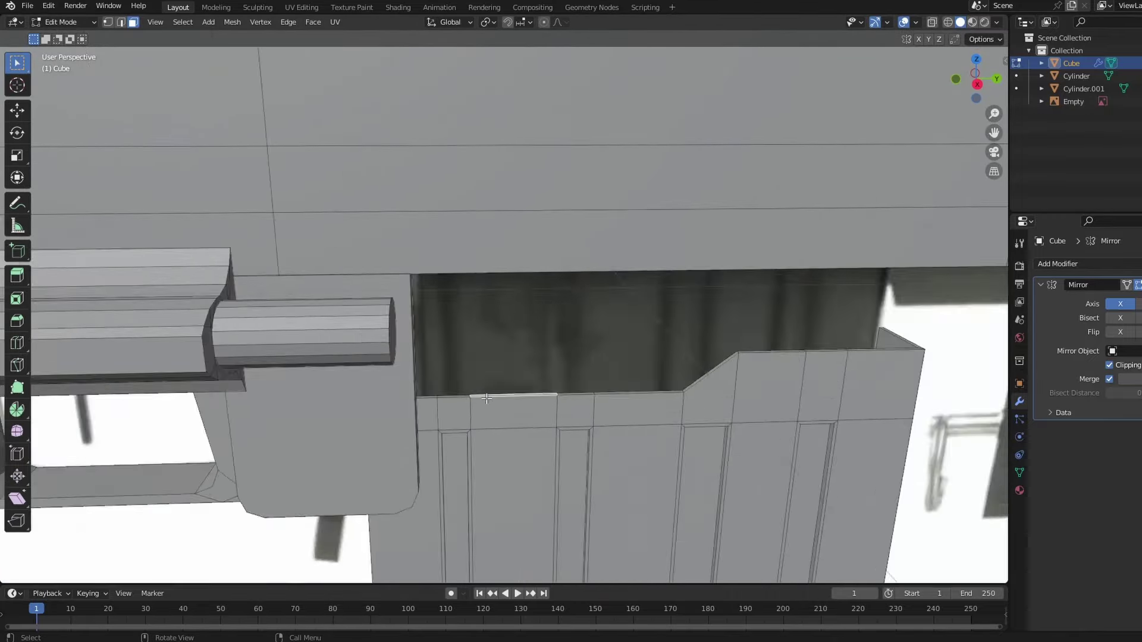
scroll(416, 387, "up", 3)
key("2")
left_click(384, 373)
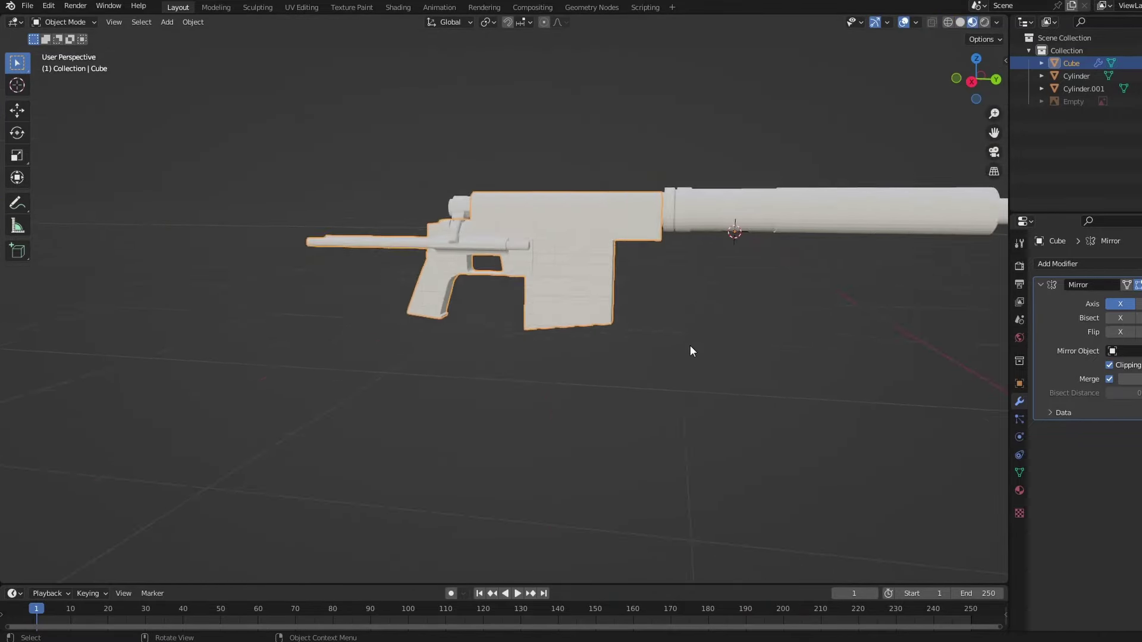
From the right side view, duplicate the receiver's top strip straight up along Z.
key("KP_3")
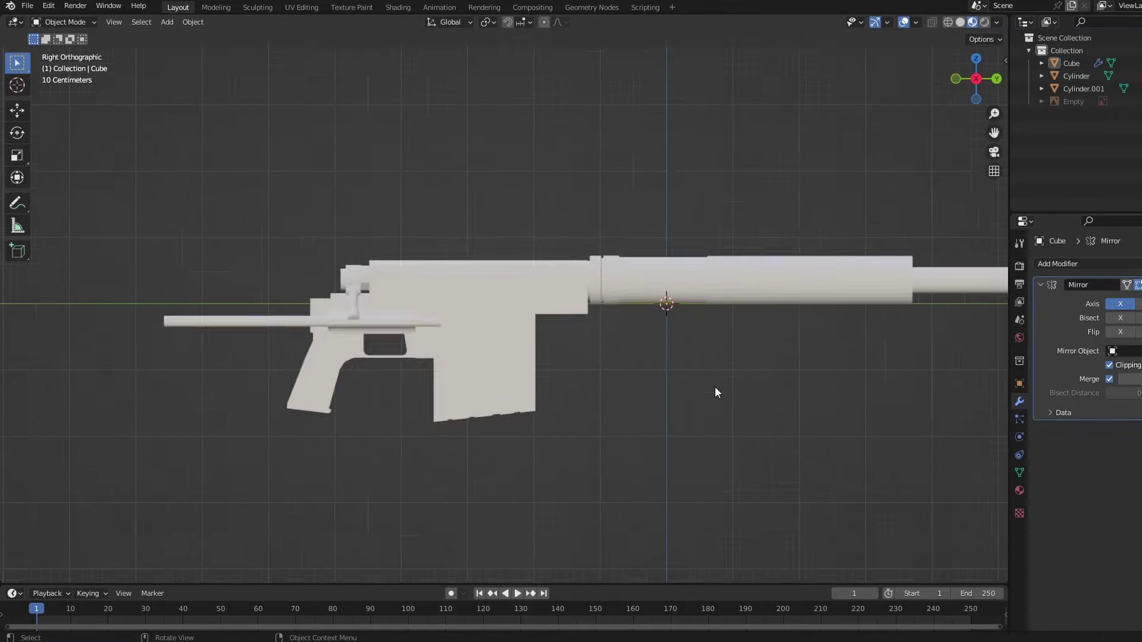
left_click(996, 22)
left_click(887, 22)
left_click(996, 22)
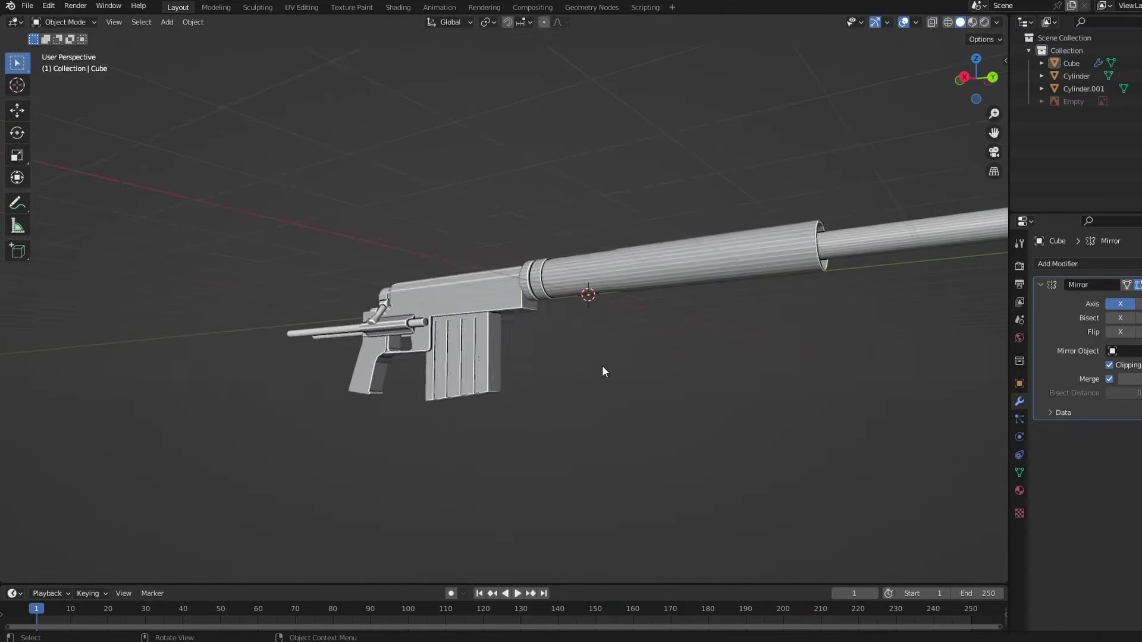
scroll(723, 325, "up", 1)
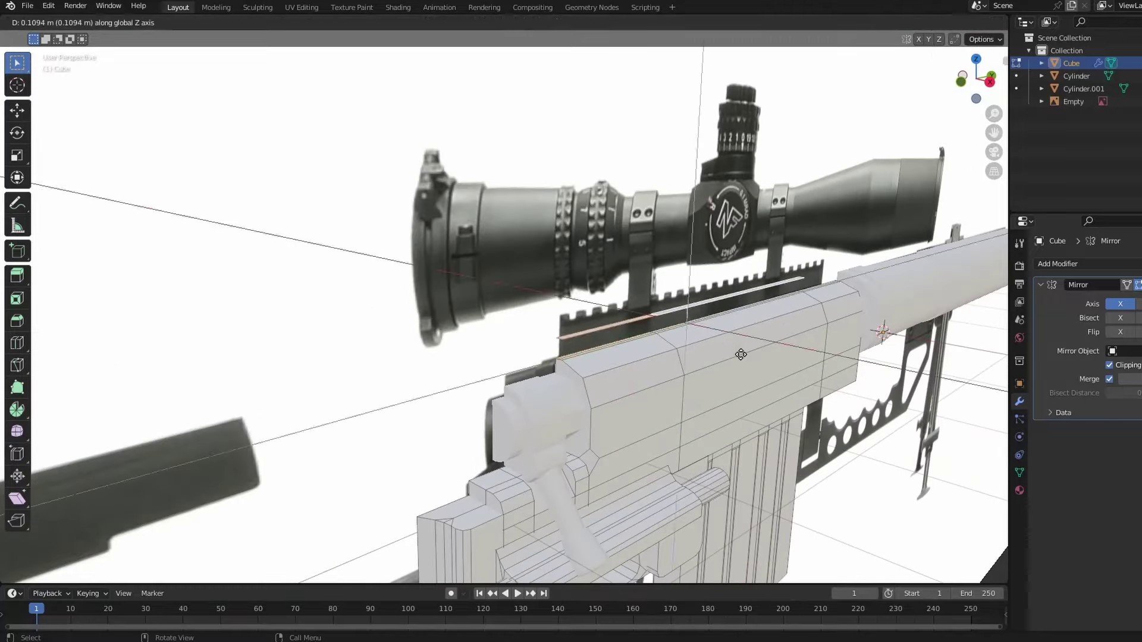
key("shift+d")
key("z")
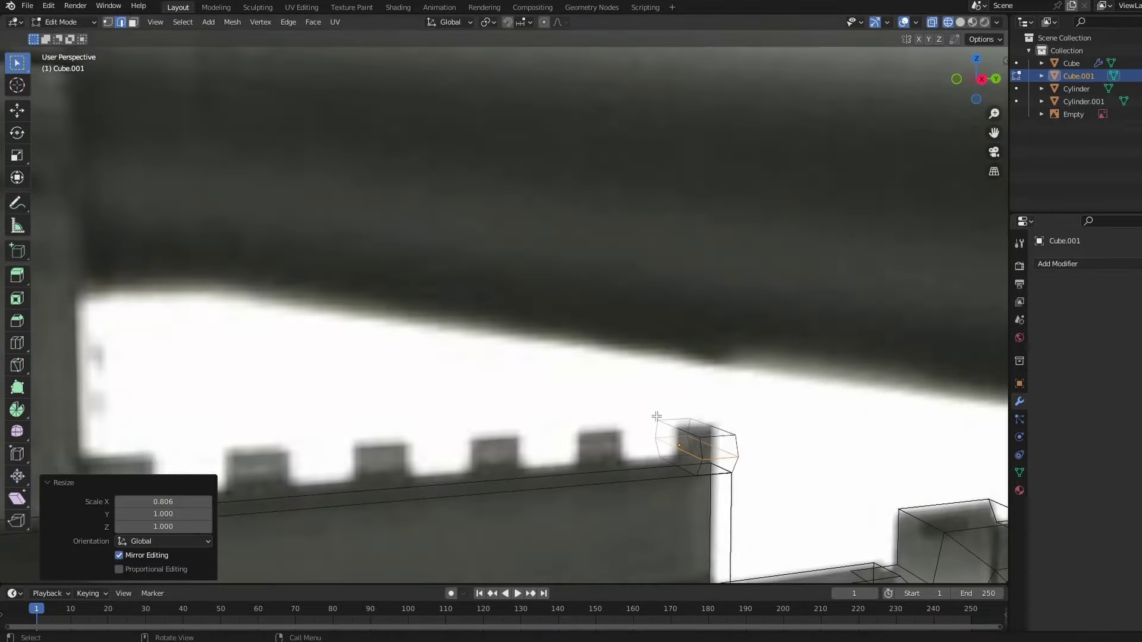
Edit the tooth block and adjust the Array spacing between the repeated rail teeth.
mouse_move(765, 453)
middle_mouse_down()
mouse_move(832, 456)
mouse_move(326, 170)
middle_mouse_up()
key("Tab")
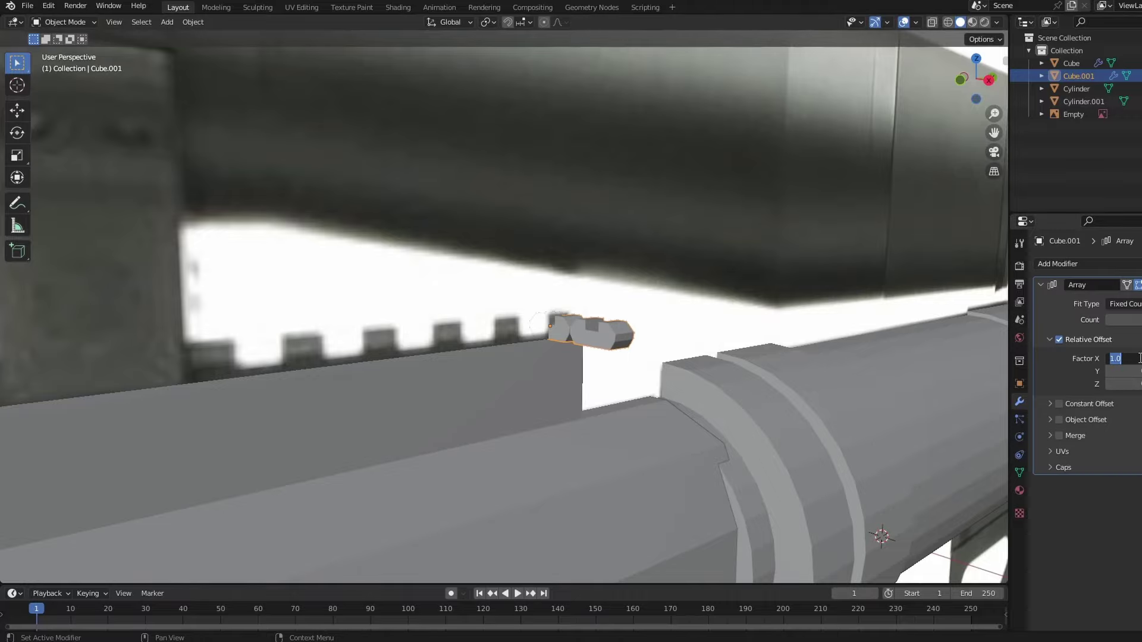
left_click(988, 80)
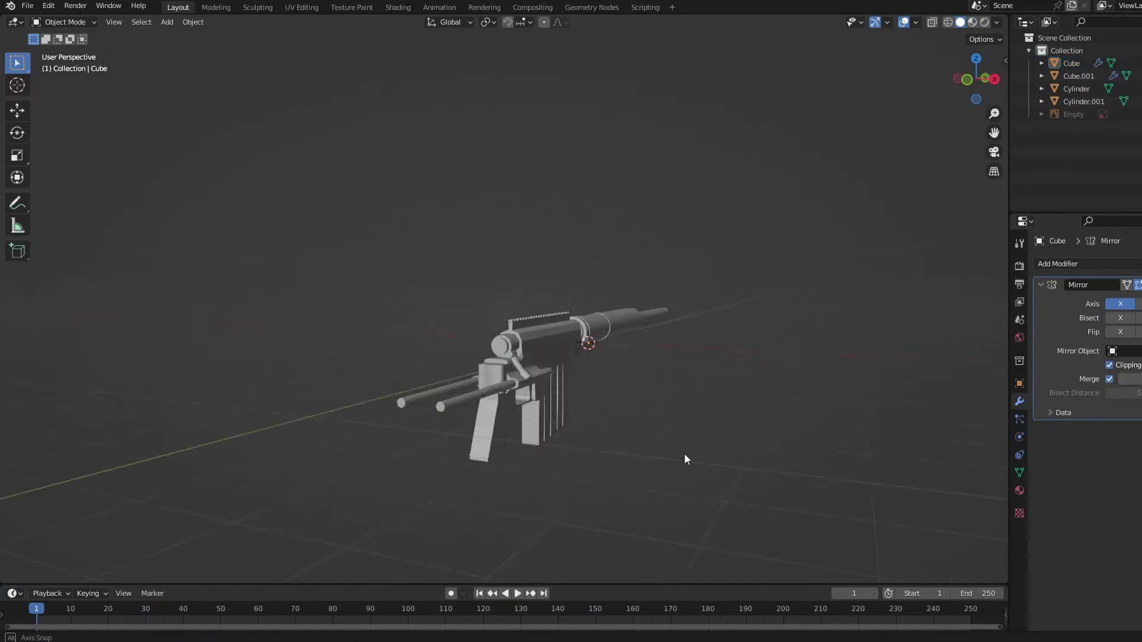
middle_click_drag(684, 459, 416, 458)
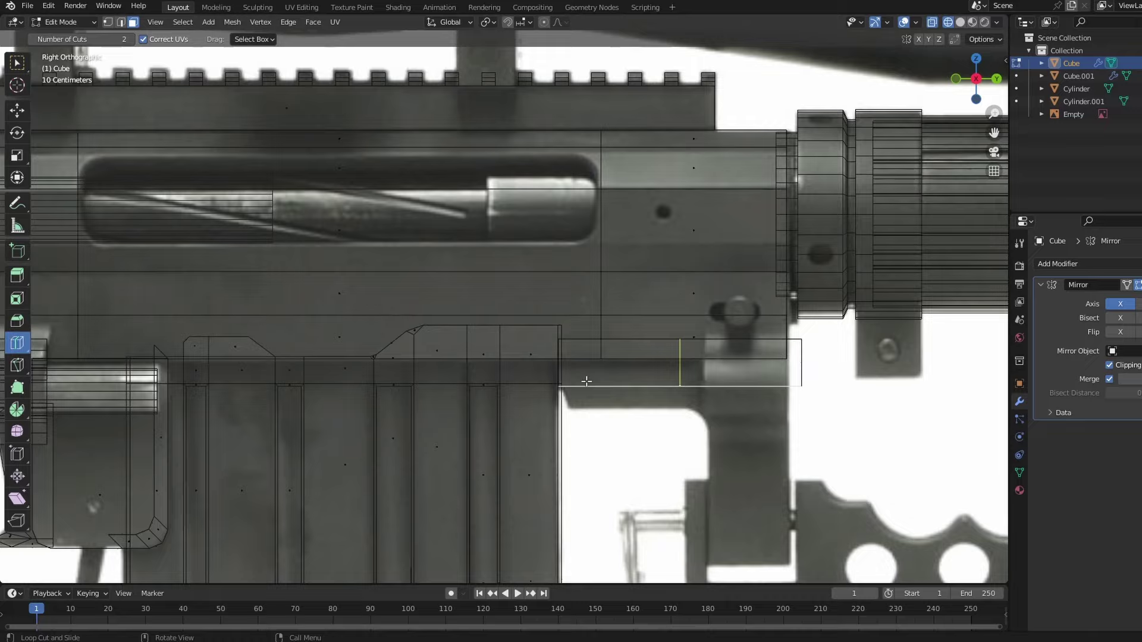
Cut loops across the receiver, slide them along Y, and extrude a post under the barrel.
left_click(586, 382)
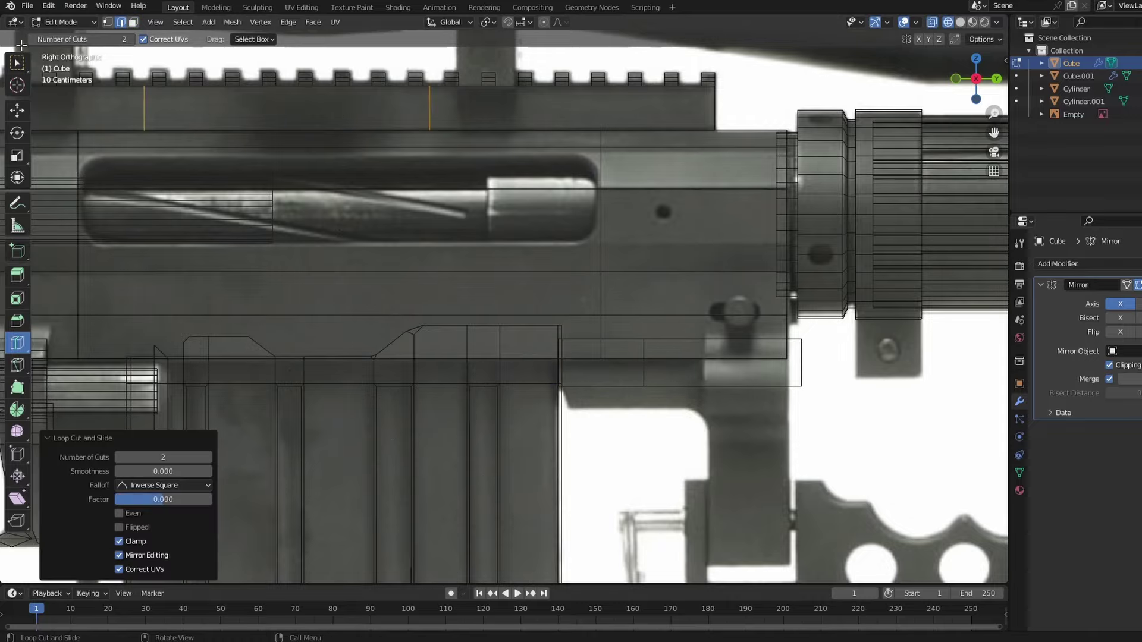
key("g")
key("y")
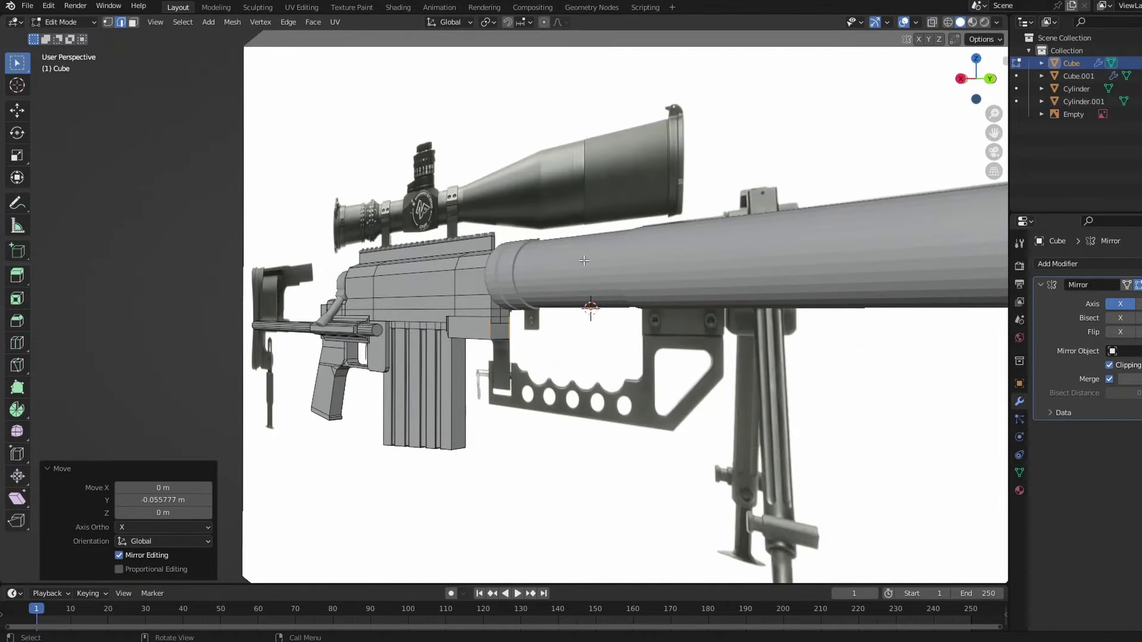
key("e")
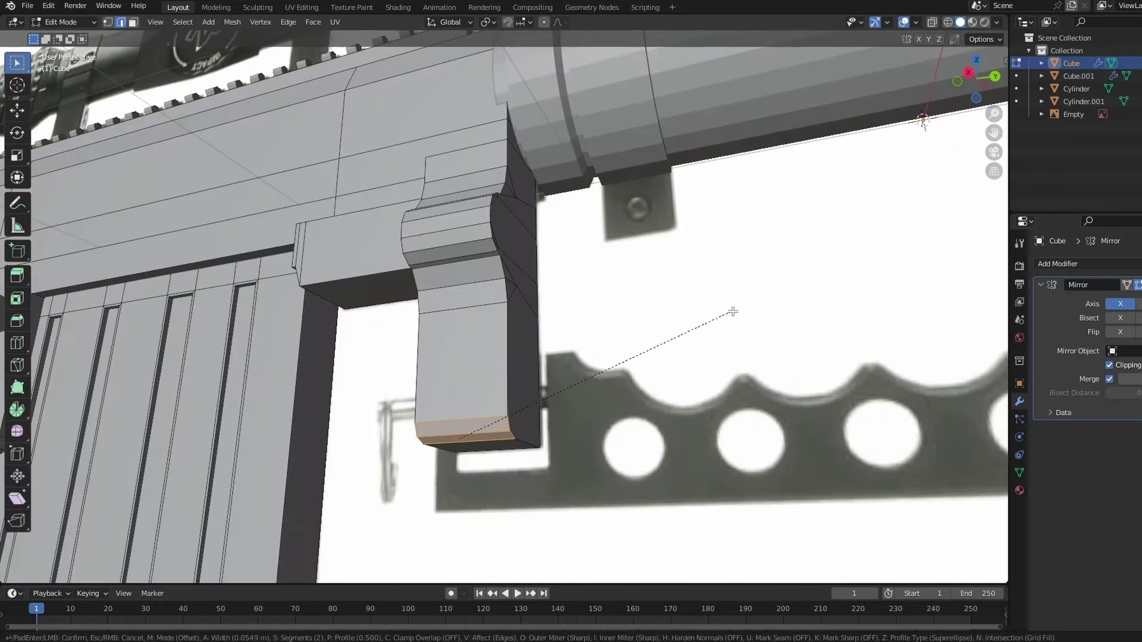
scroll(701, 382, "down", 5)
scroll(701, 381, "down", 5)
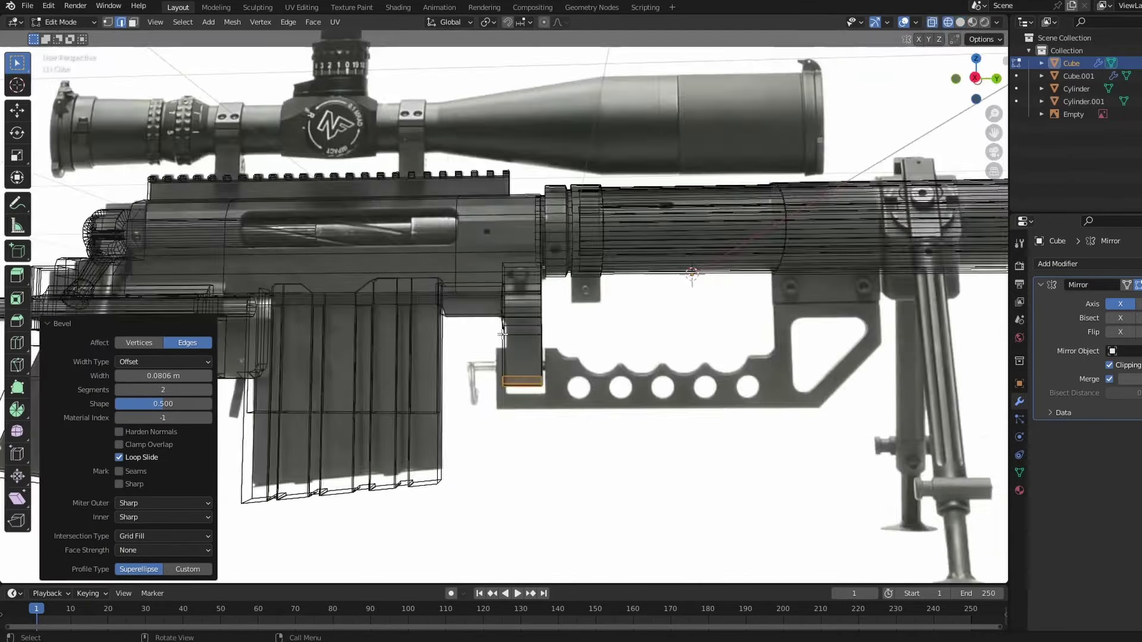
key("Tab")
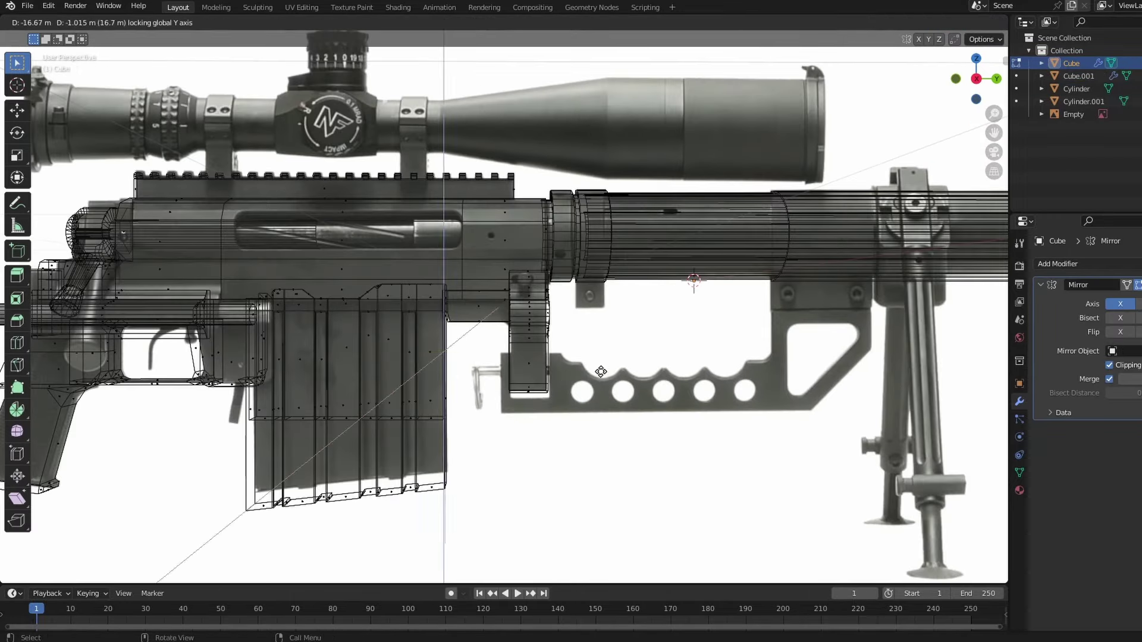
Extend the bracket's bottom bar forward along the rifle in side view.
key("g")
key("x")
key("KP_3")
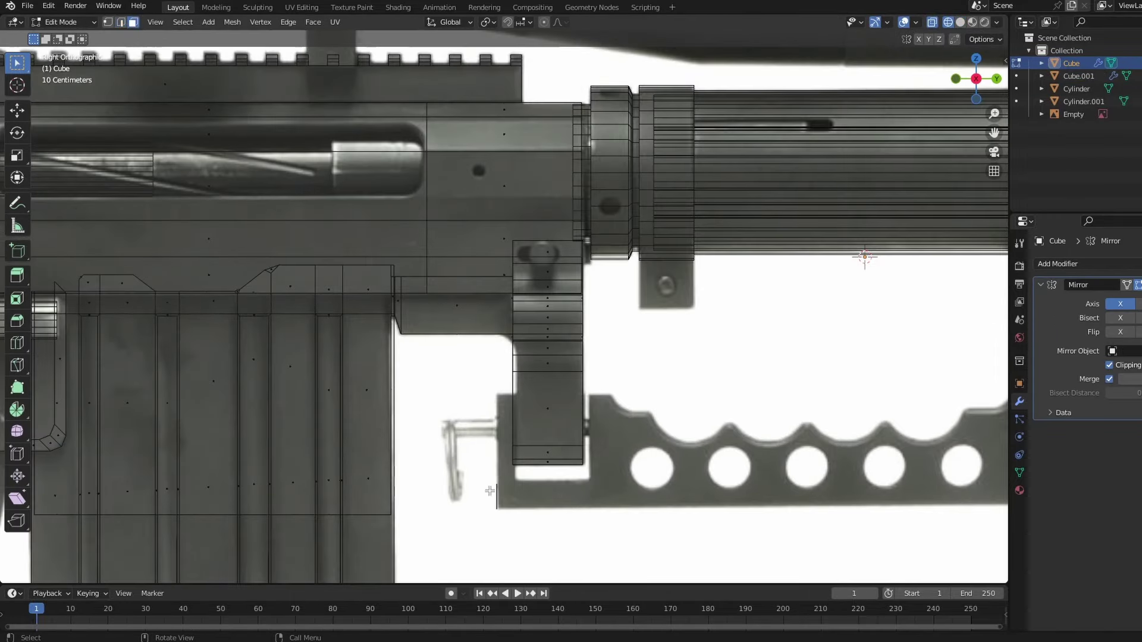
key("Return")
key("g")
key("y")
left_click(598, 438)
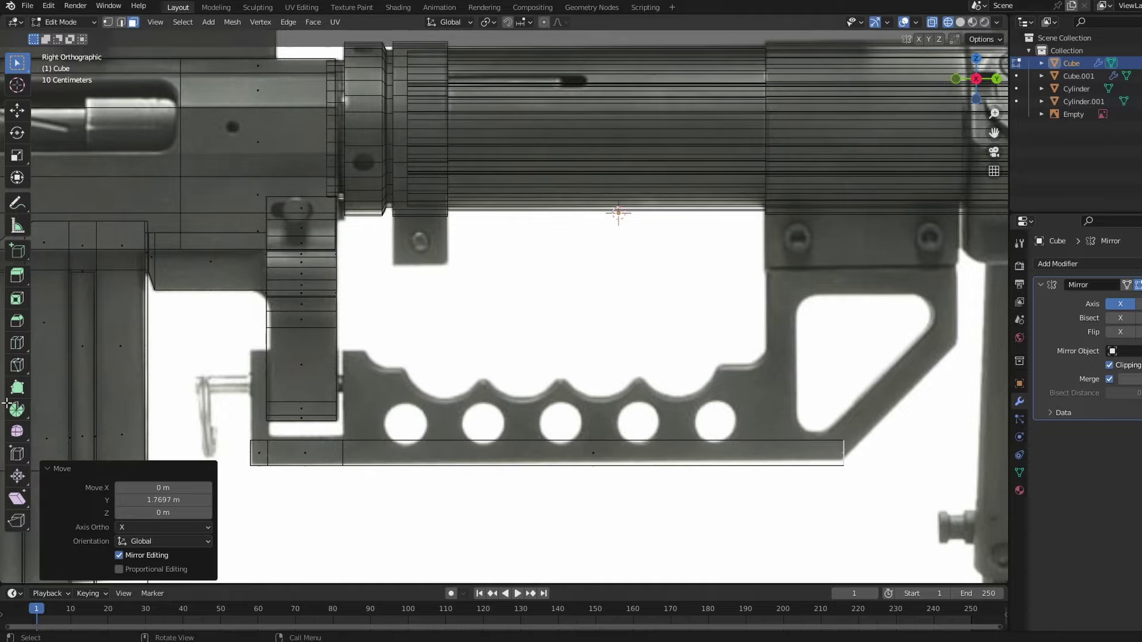
Extrude the bar's front end upward and slant it along Y.
scroll(551, 454, "up", 3)
scroll(551, 454, "down", 3, "ctrl")
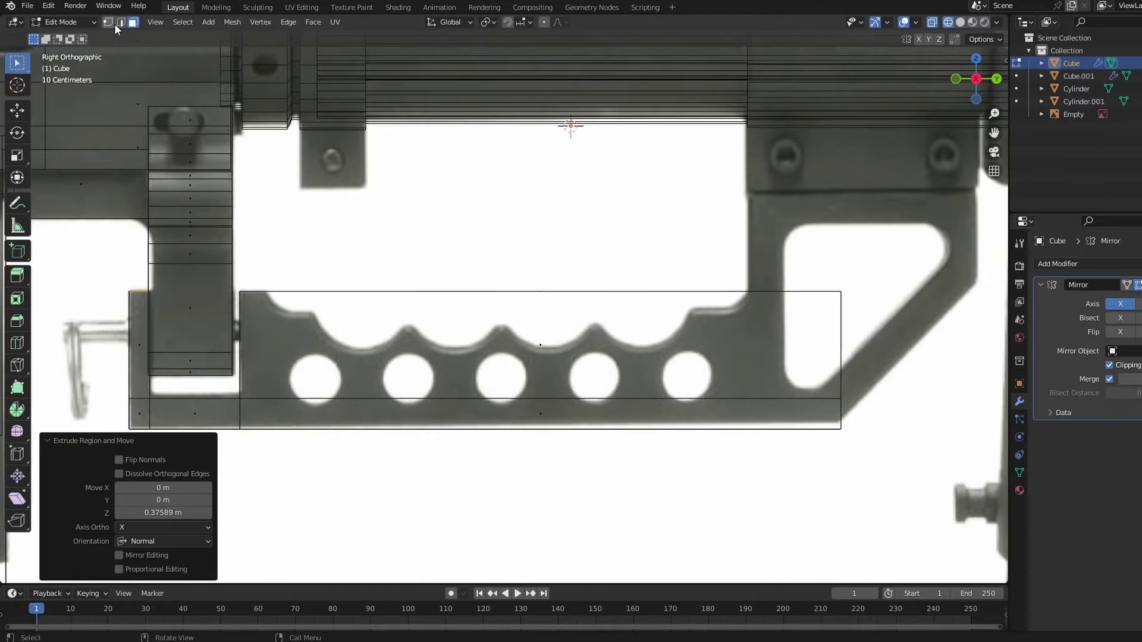
scroll(541, 443, "down", 3)
key("e")
left_click(742, 441)
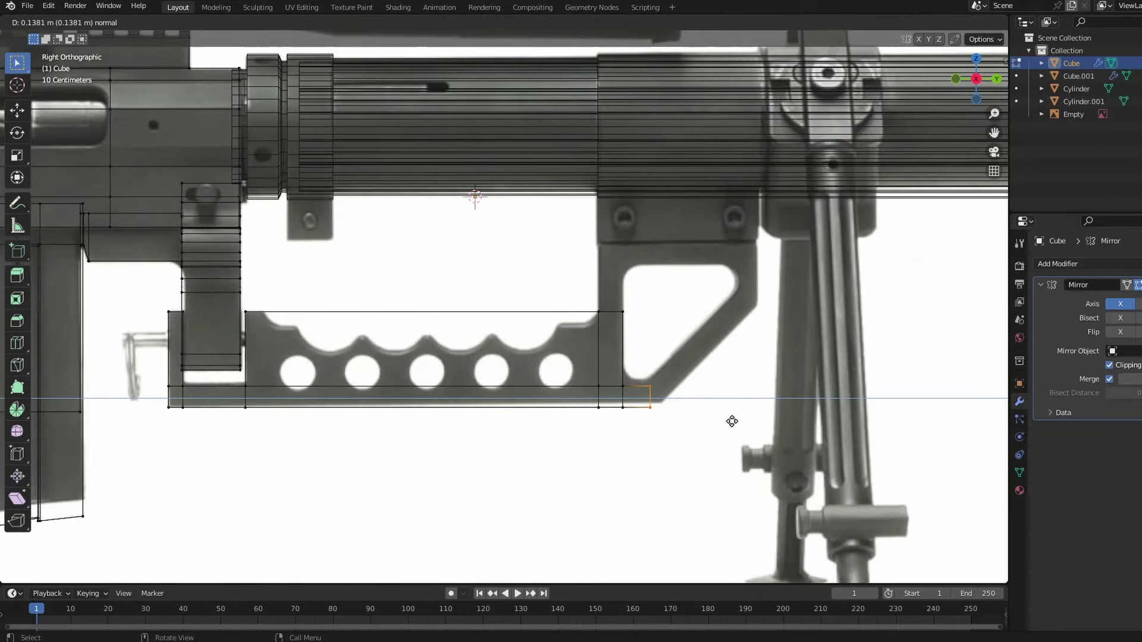
key("g")
key("y")
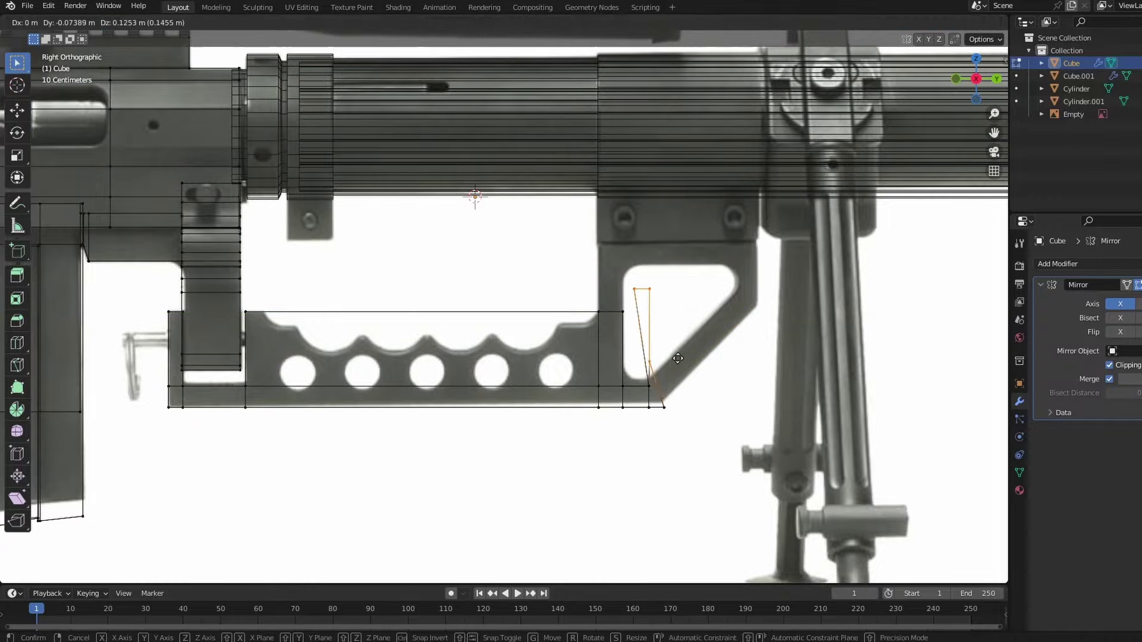
left_click(705, 401)
Nudge the slanted end's vertices along Y to match the reference, then inspect in perspective.
key("g")
key("y")
left_click(709, 404)
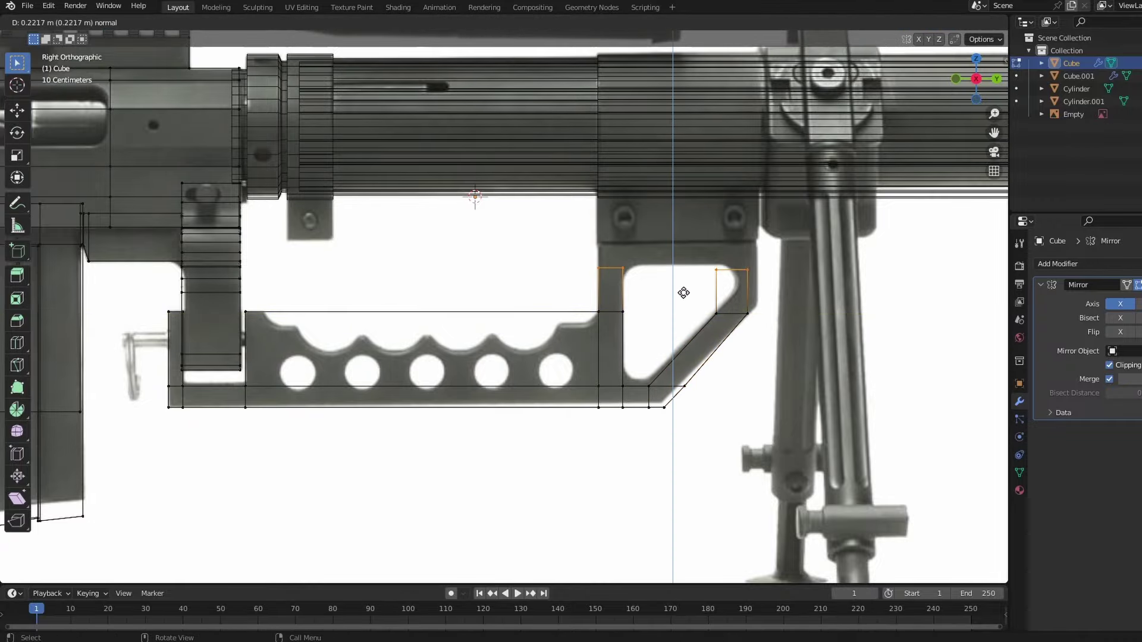
right_click(687, 301)
middle_click_drag(686, 300, 654, 333)
right_click(575, 358)
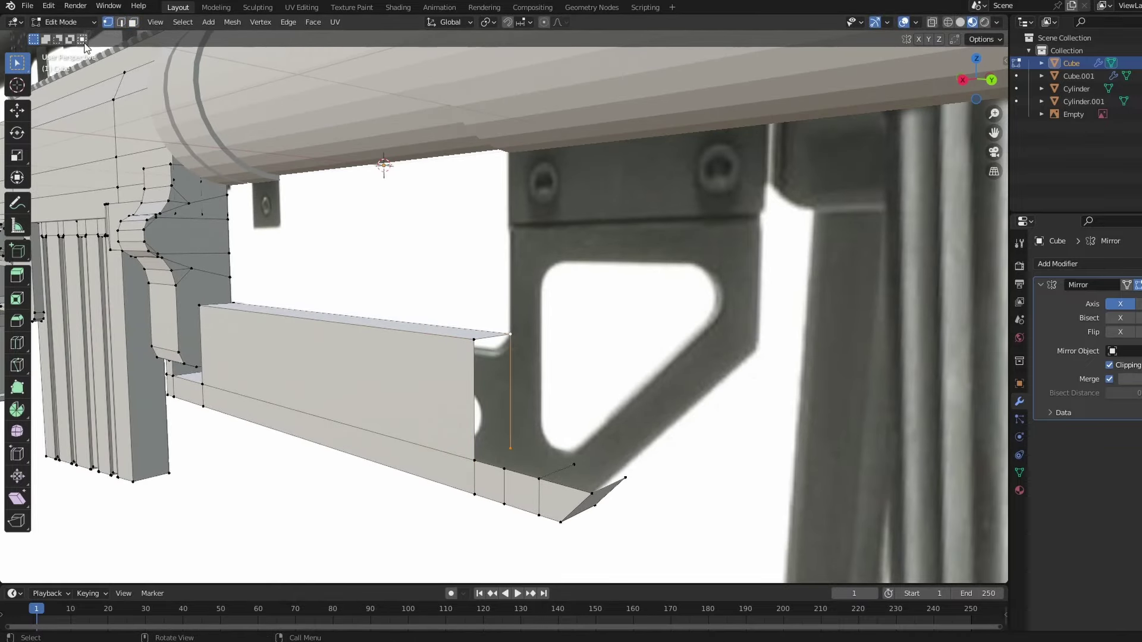
Zoom in on the bracket's lower box and select its top edge in edge mode.
scroll(599, 493, "up", 2)
mouse_move(600, 494)
middle_mouse_down()
mouse_move(540, 439)
mouse_move(505, 458)
middle_mouse_up()
key("2")
scroll(539, 439, "up", 2)
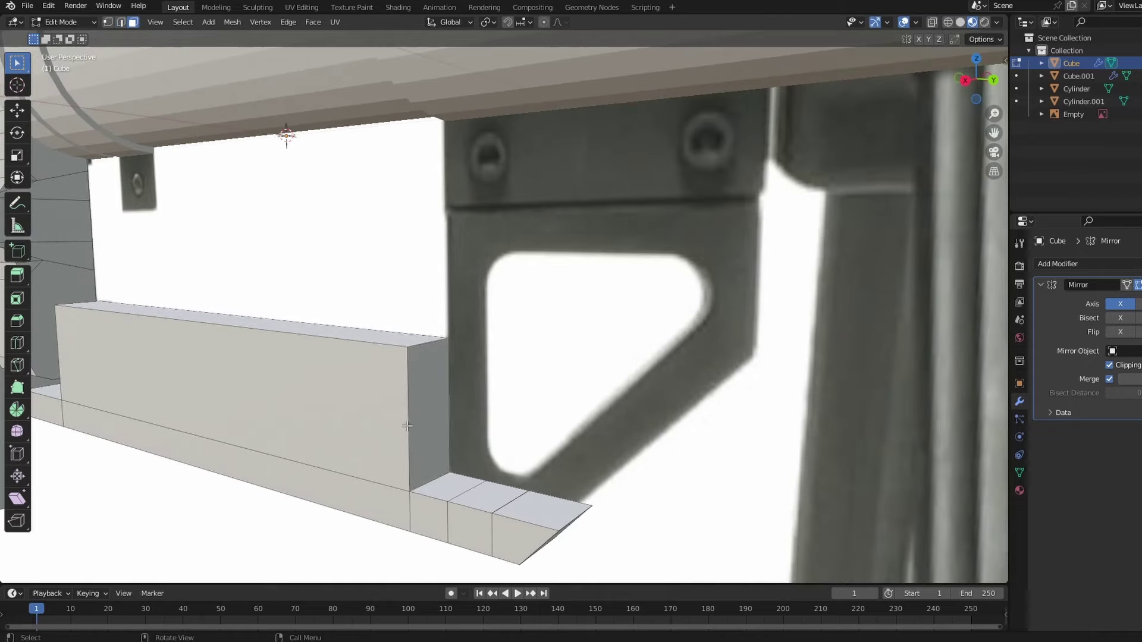
left_click(464, 470)
key("g")
key("z")
key("Escape")
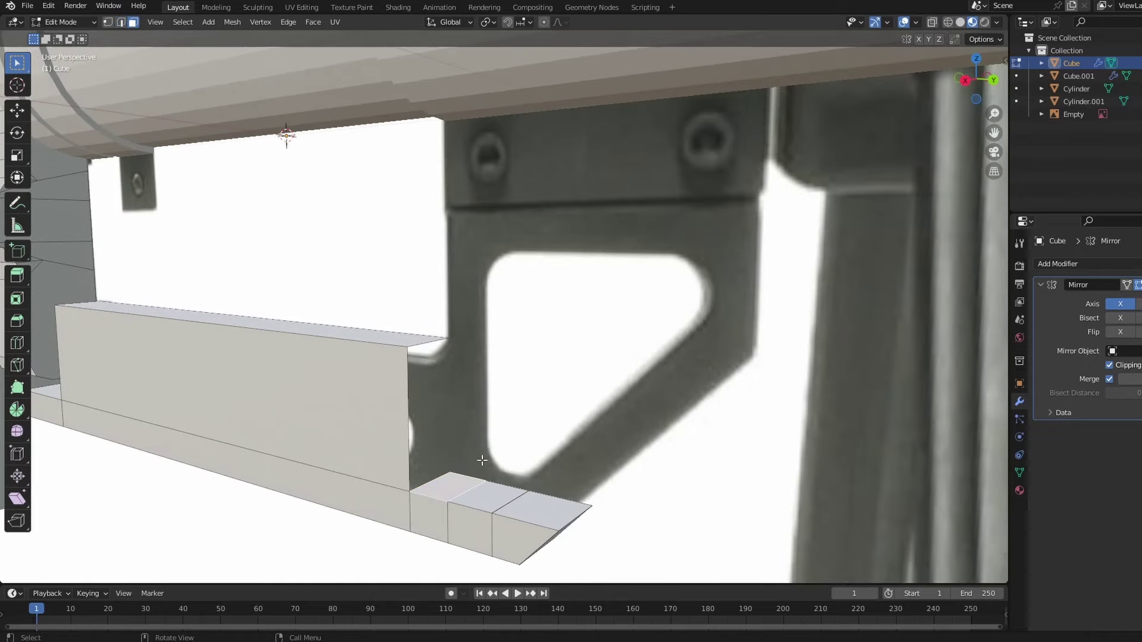
With snapping on, extrude the box's top edge and slide it along Y in side view.
key("shift+Tab")
key("e")
left_click(463, 463)
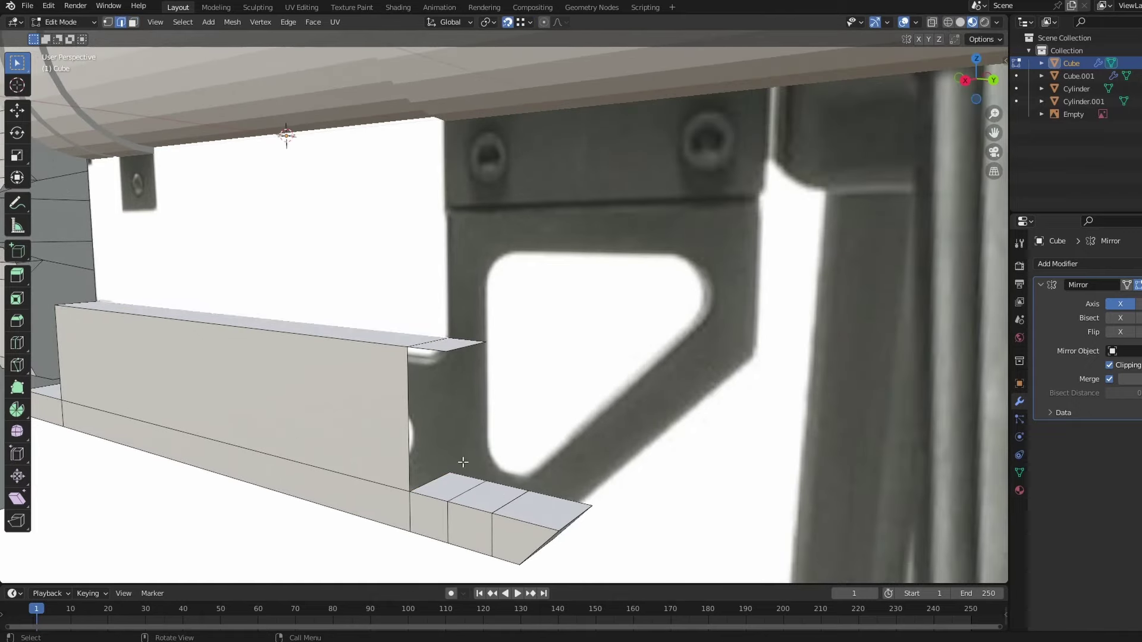
key("KP_3")
key("g")
key("y")
left_click(619, 333)
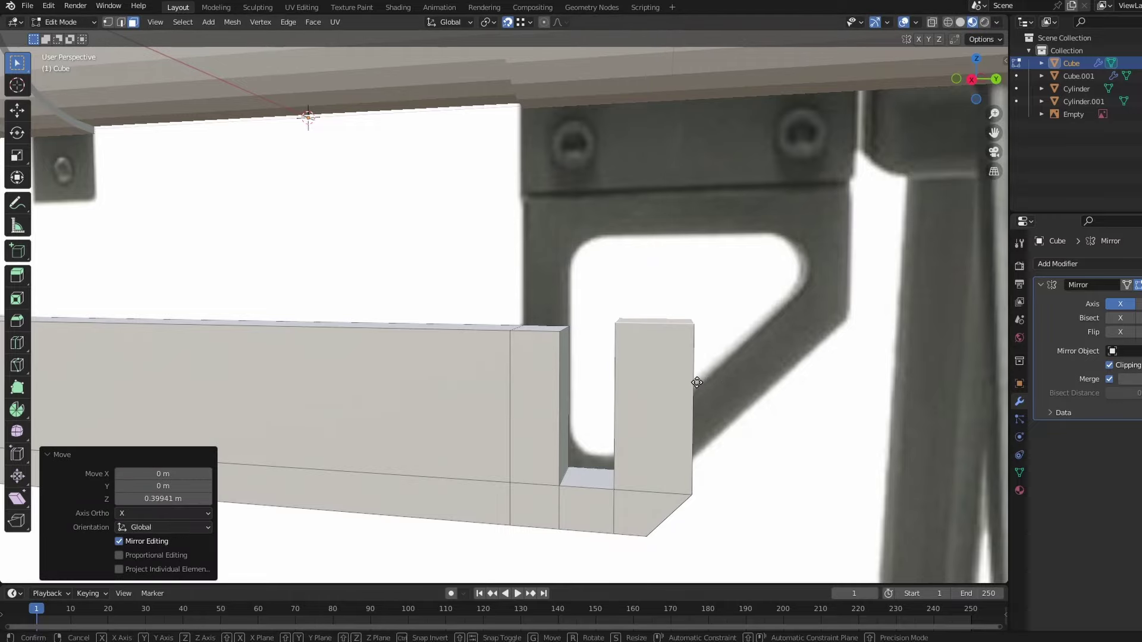
Reposition the top-right vertices along Y and extrude the rear top edge upward into a leg.
scroll(599, 474, "up", 2)
key("g")
key("y")
left_click(601, 328)
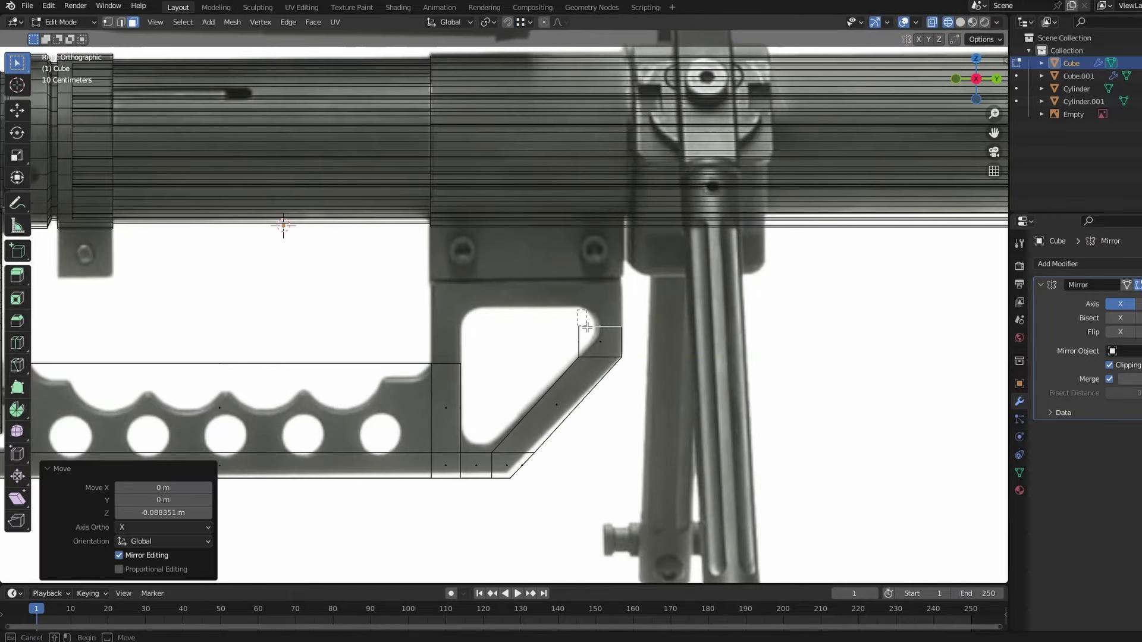
left_click(447, 363)
key("e")
left_click(497, 309)
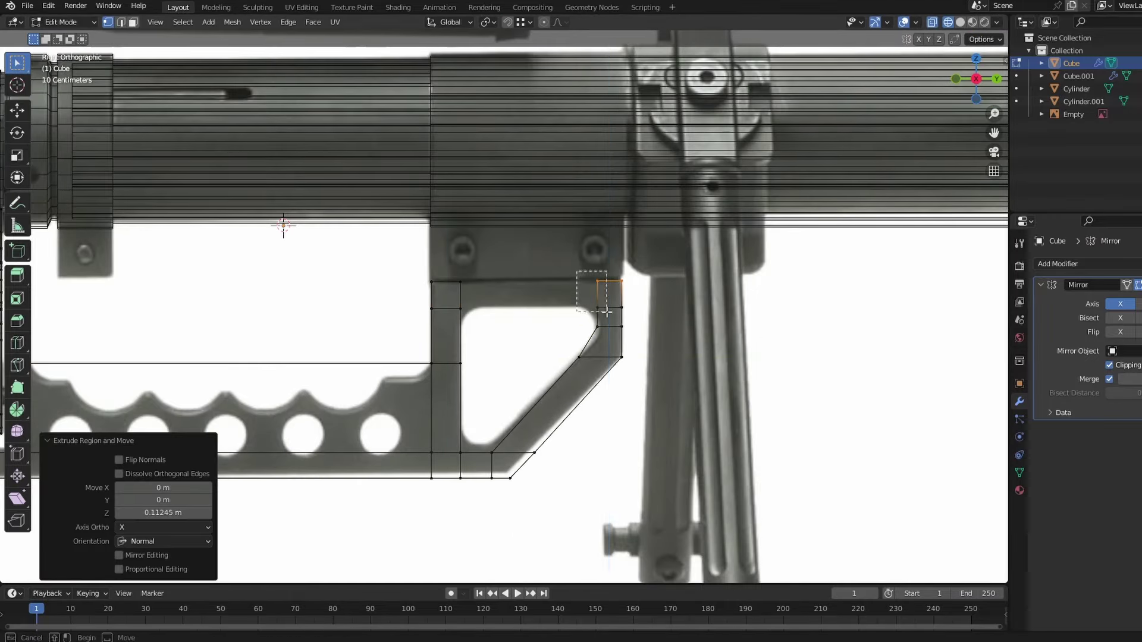
Orbit around the frame and bevel its inner corner edge with Ctrl+B.
middle_click_drag(497, 308, 589, 361)
middle_click_drag(675, 332, 842, 401)
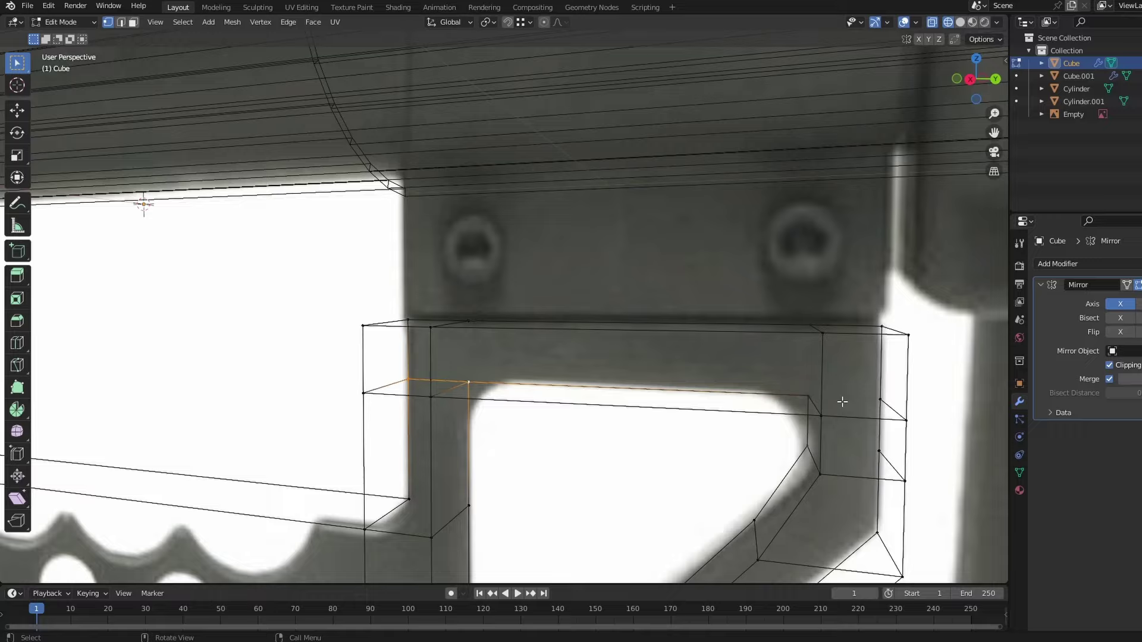
left_click(122, 23)
middle_click_drag(650, 383, 498, 365)
key("ctrl+b")
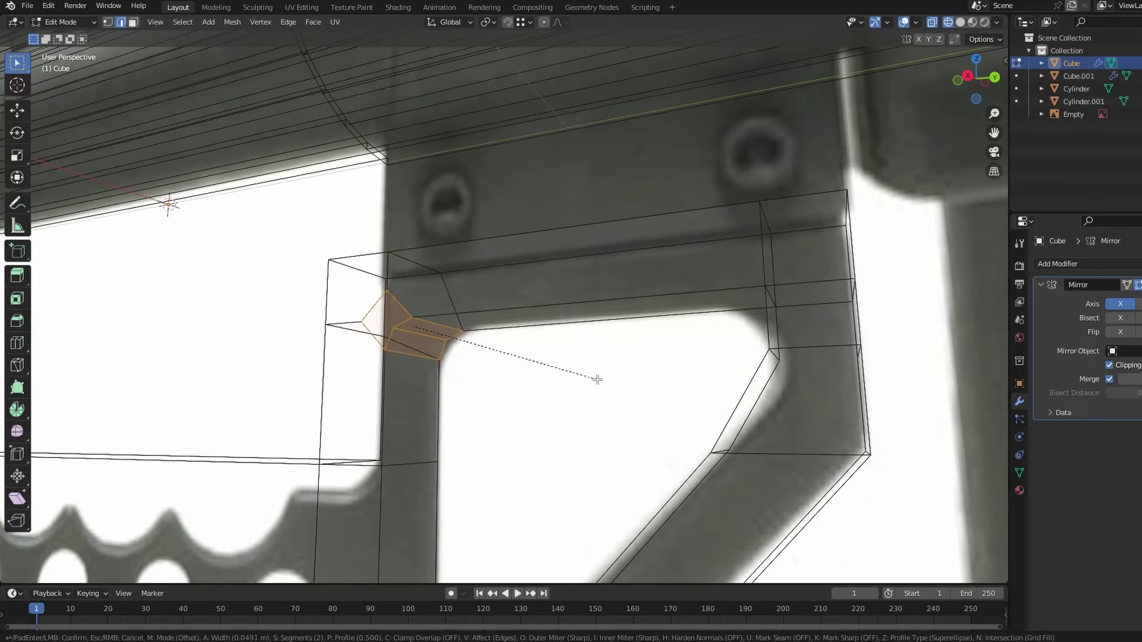
Loop-cut between the holes and lower the top vertices along Z into notches.
key("z")
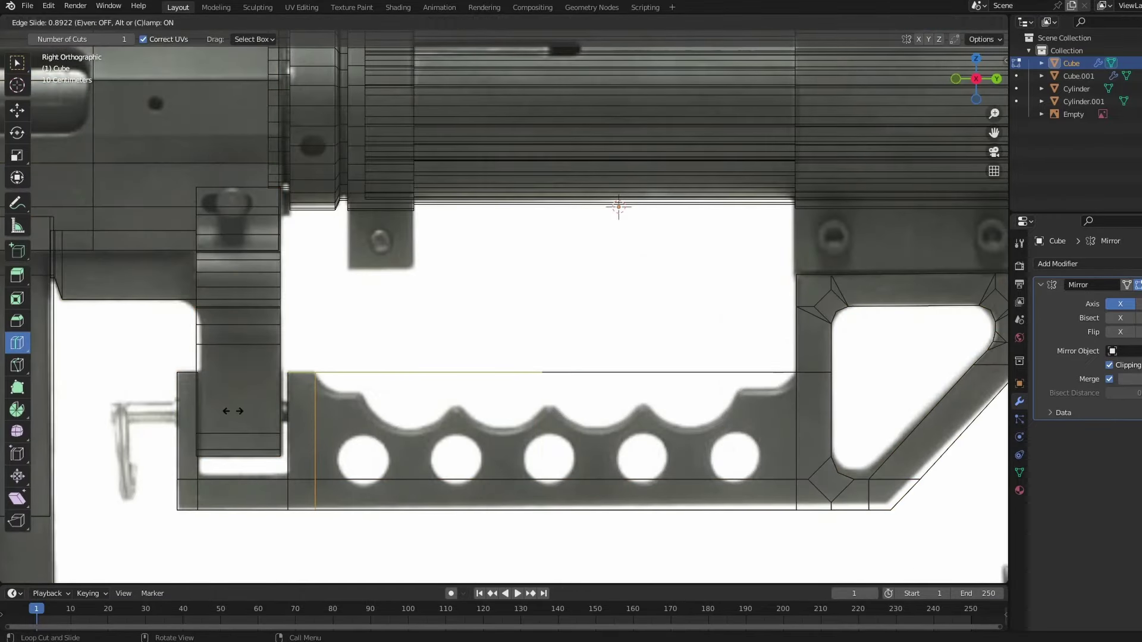
left_click(232, 411)
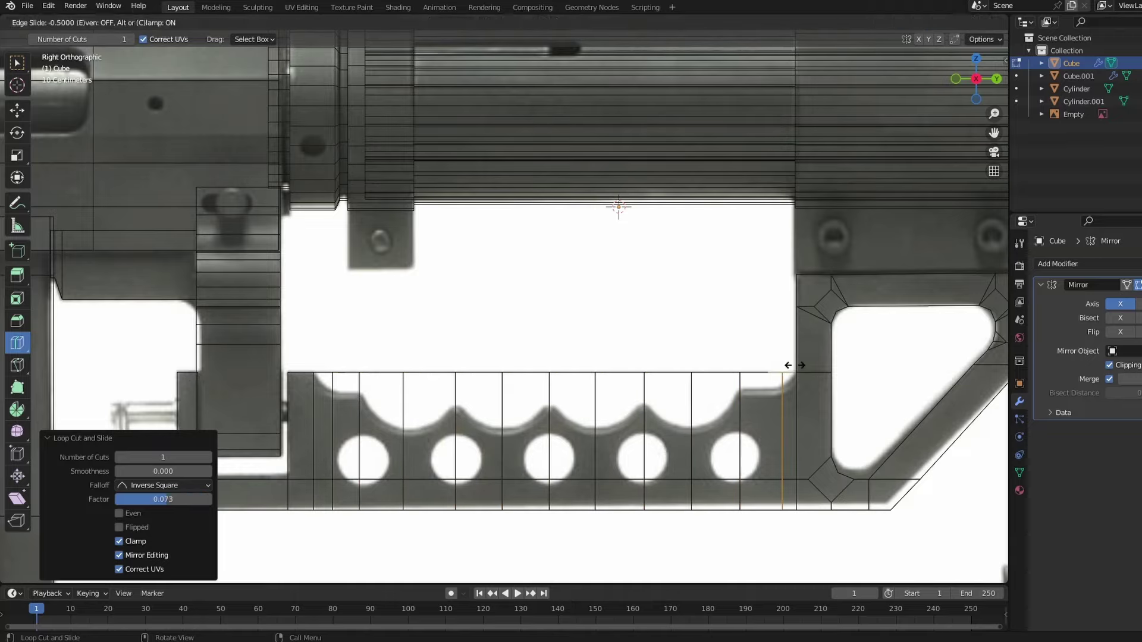
left_click_drag(493, 384, 493, 383)
key("g")
key("z")
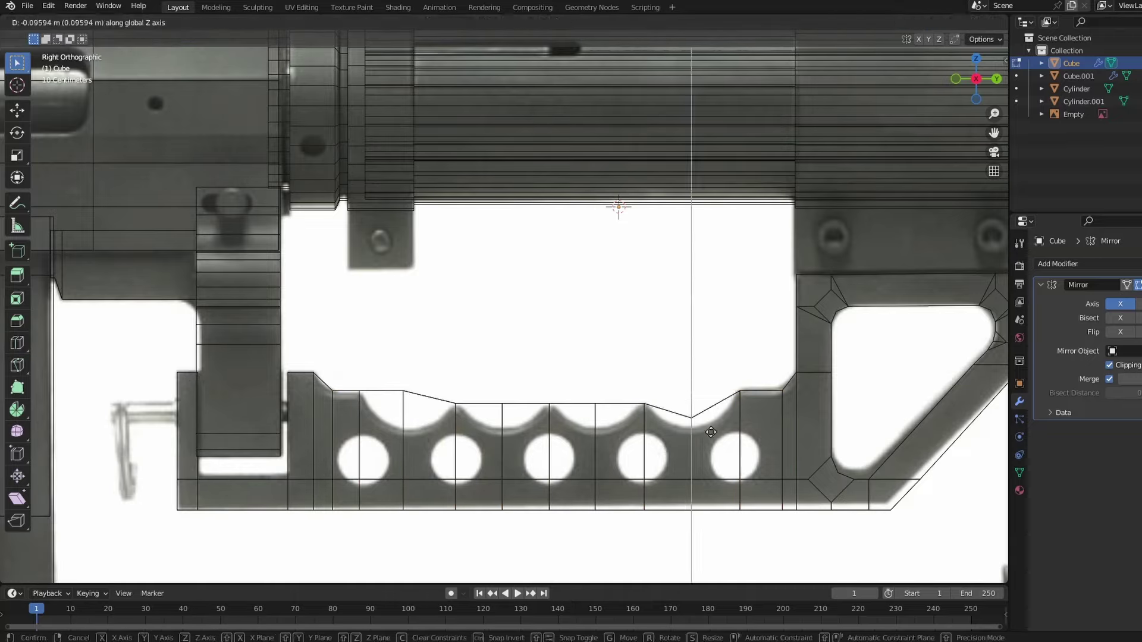
left_click(526, 427)
Bevel the notch edges and turn off see-through to check the solid model.
middle_click_drag(477, 268, 654, 357)
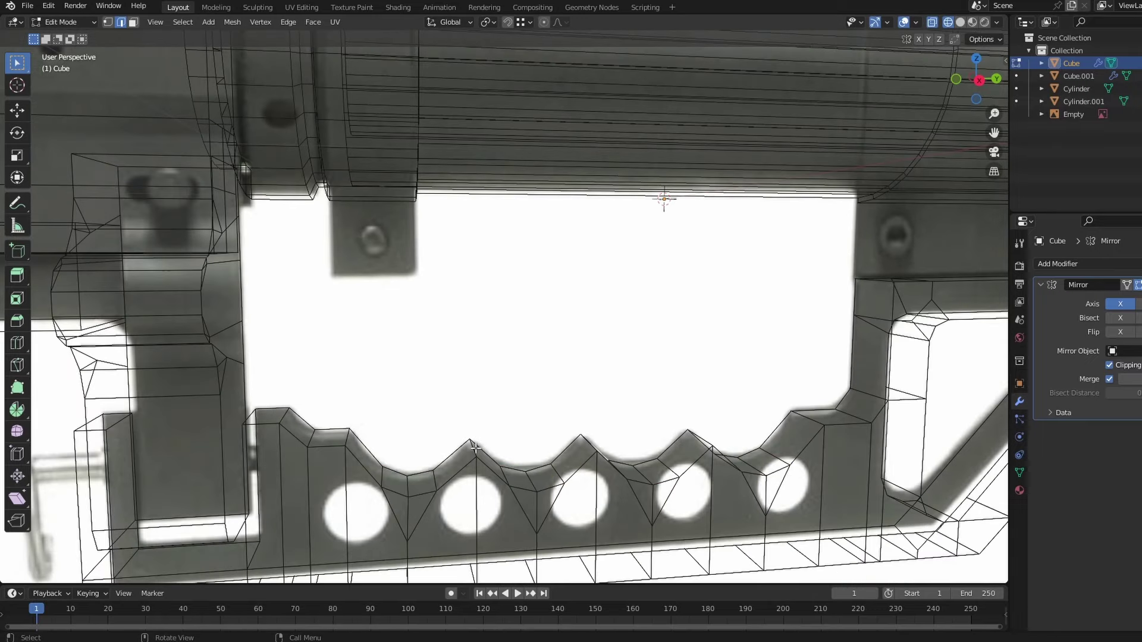
key("ctrl+b")
left_click(726, 433)
scroll(787, 359, "down", 5)
key("alt+z")
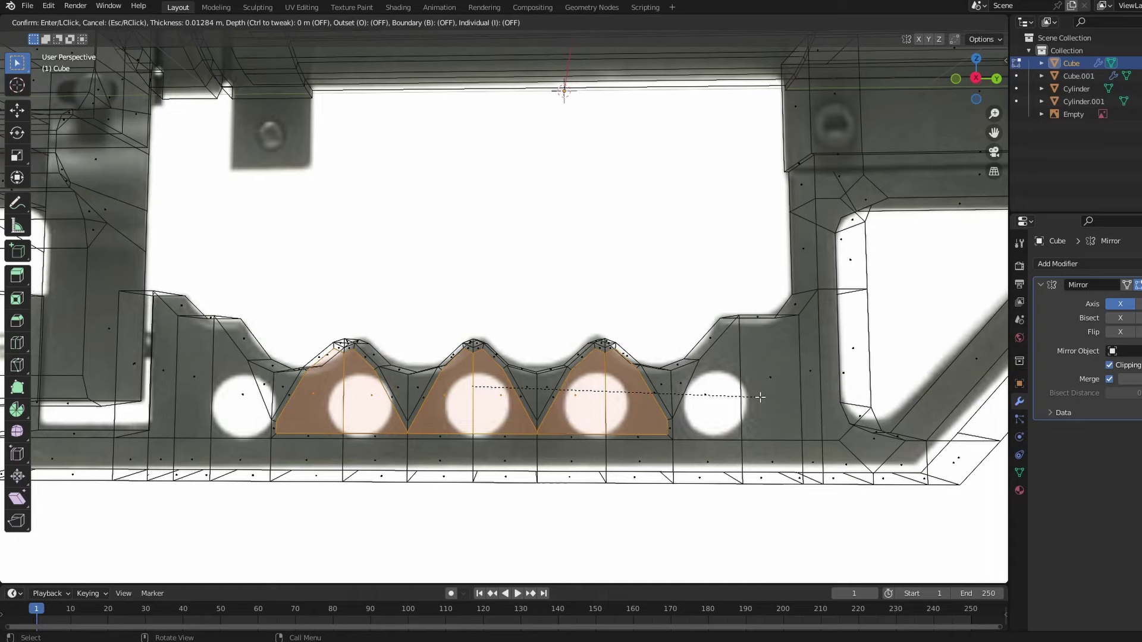
Confirm the inset around the holes, then shrink a hole face and move it vertically.
left_click(470, 395)
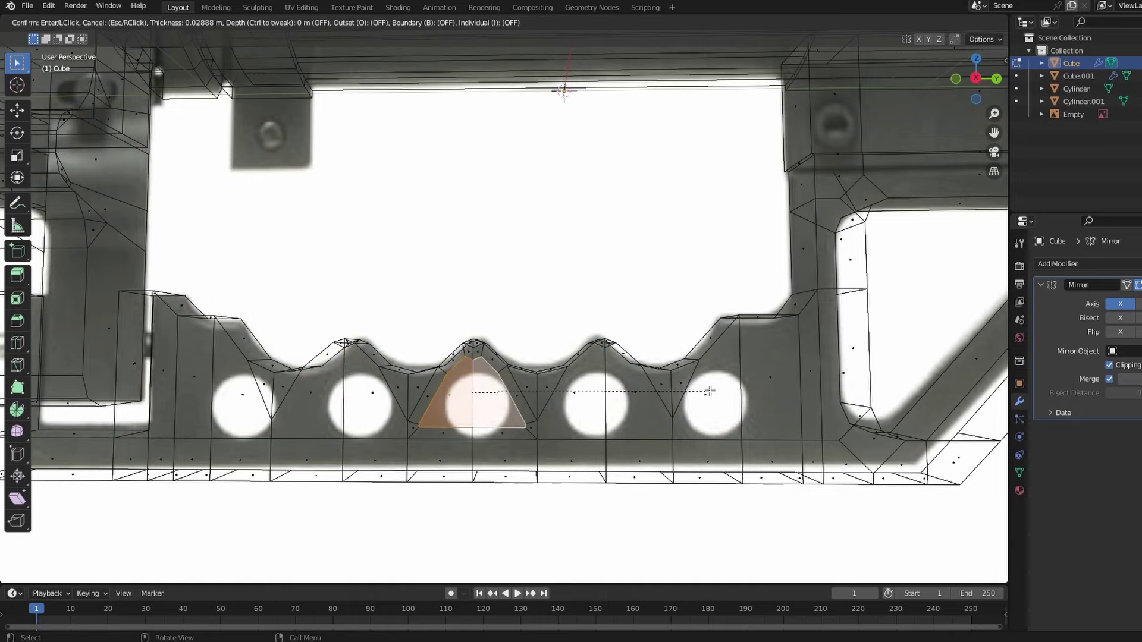
key("s")
left_click(470, 417)
key("g")
key("z")
left_click(631, 364)
scroll(631, 364, "down", 1)
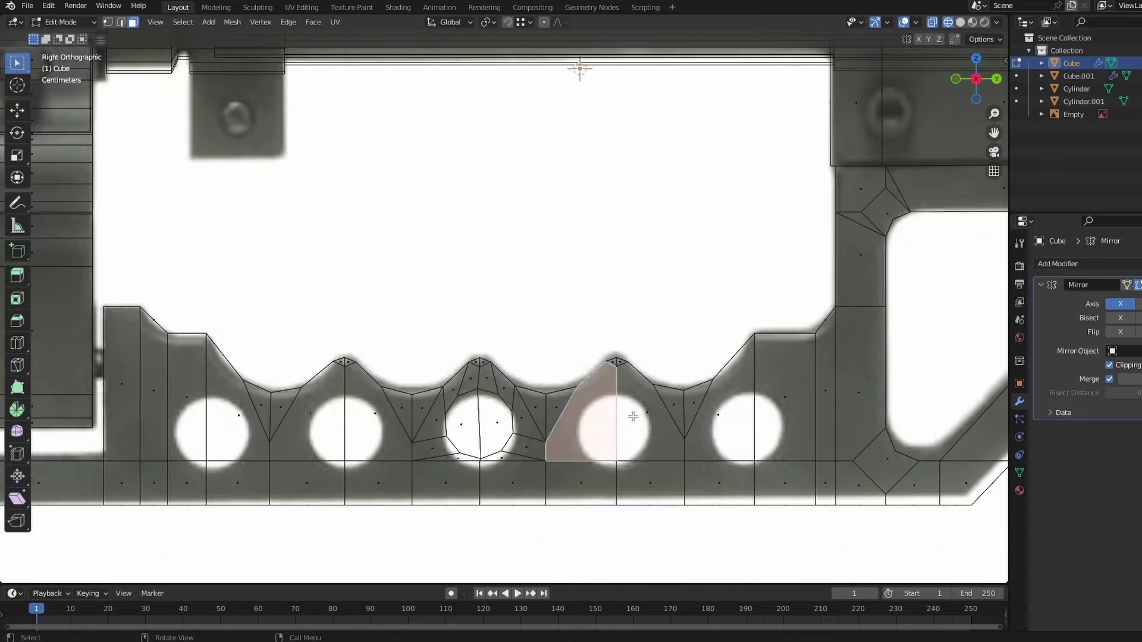
Inset the fourth hole's face.
left_click(619, 411)
right_click(672, 365)
key("Escape")
key("i")
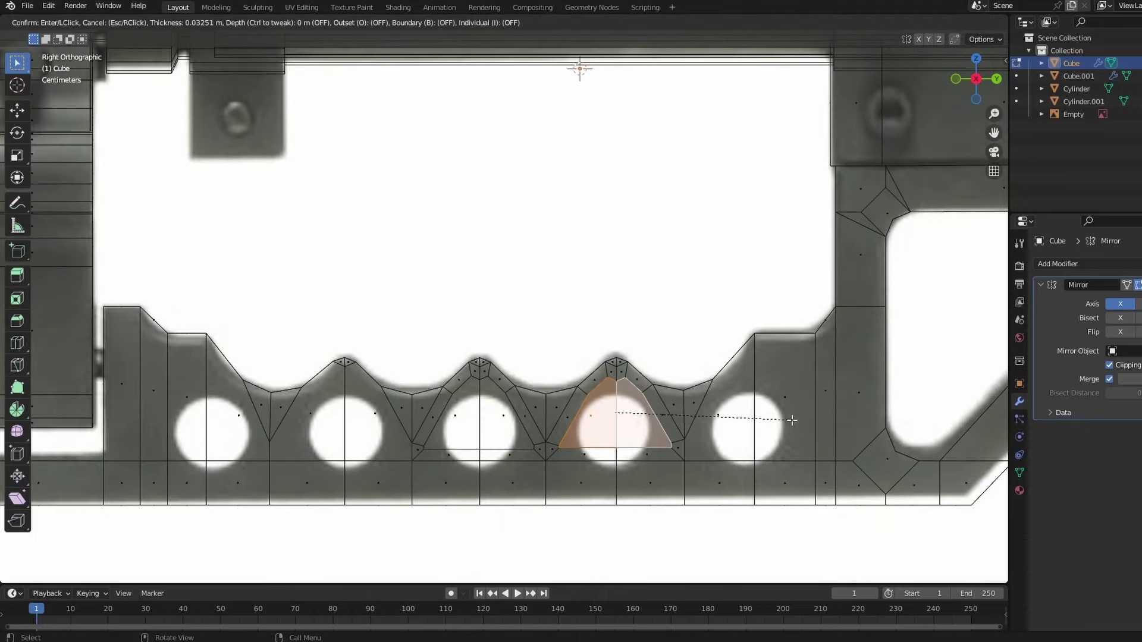
key("Return")
Turn the second hole's face into a circle with LoopTools and scale it to size.
left_click(324, 420)
right_click(323, 420)
left_click(286, 408)
key("s")
left_click(550, 399)
Scale the fourth hole's face and move the fifth hole's face vertically into position.
left_click(470, 416)
key("s")
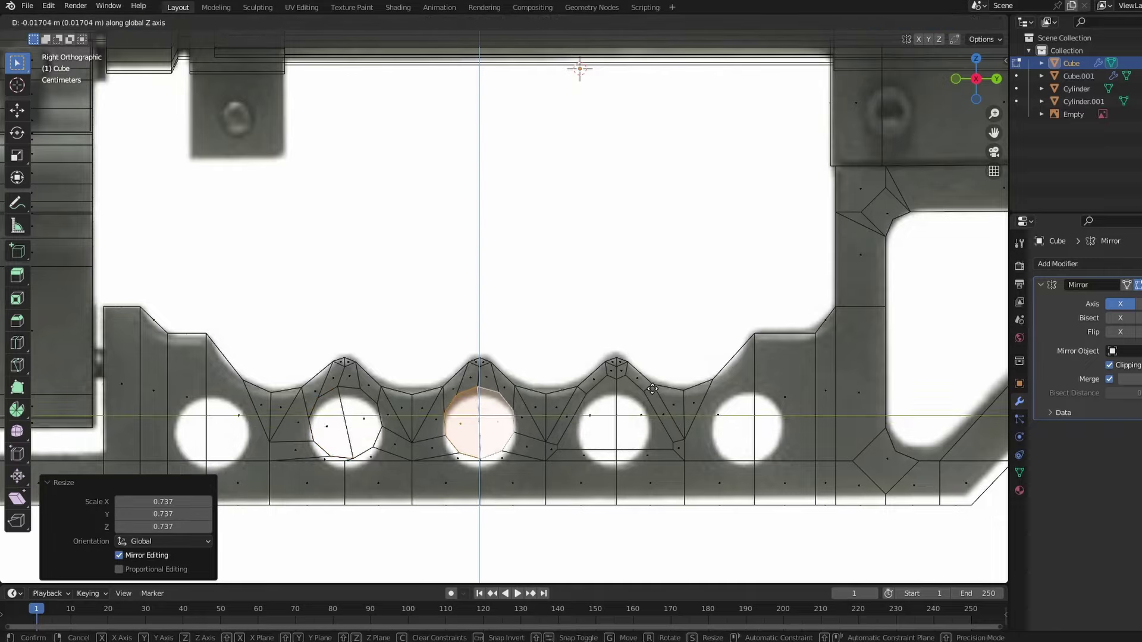
left_click(618, 410)
key("s")
left_click(776, 378)
left_click(741, 425)
key("g")
key("z")
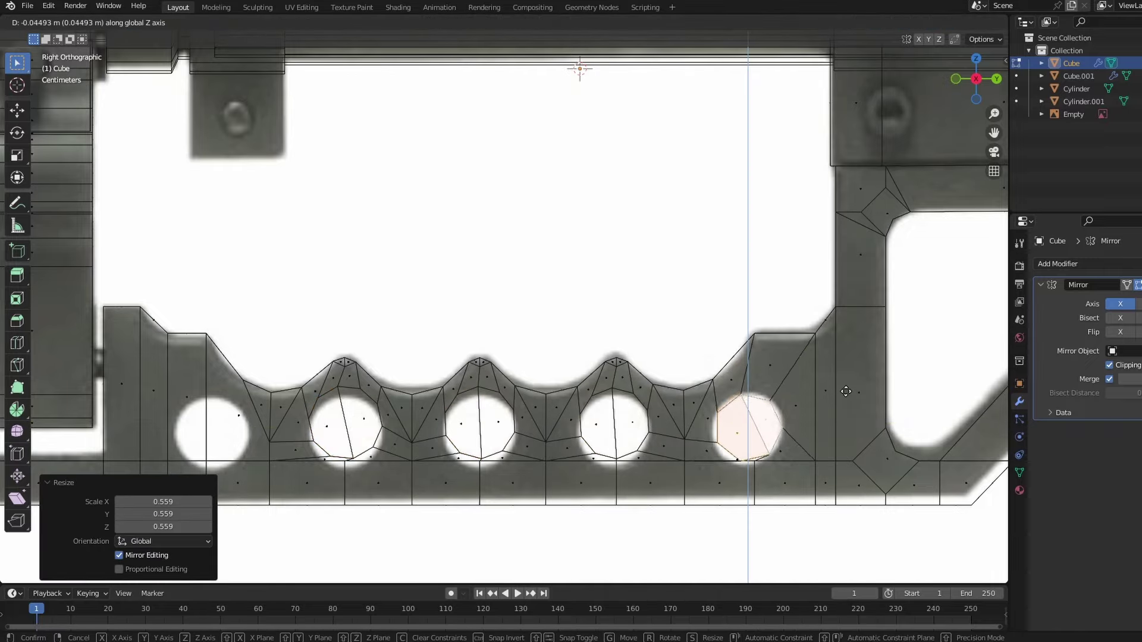
left_click(846, 388)
Resize the first hole, then select all five hole faces and inspect them in perspective.
left_click(205, 411)
key("s")
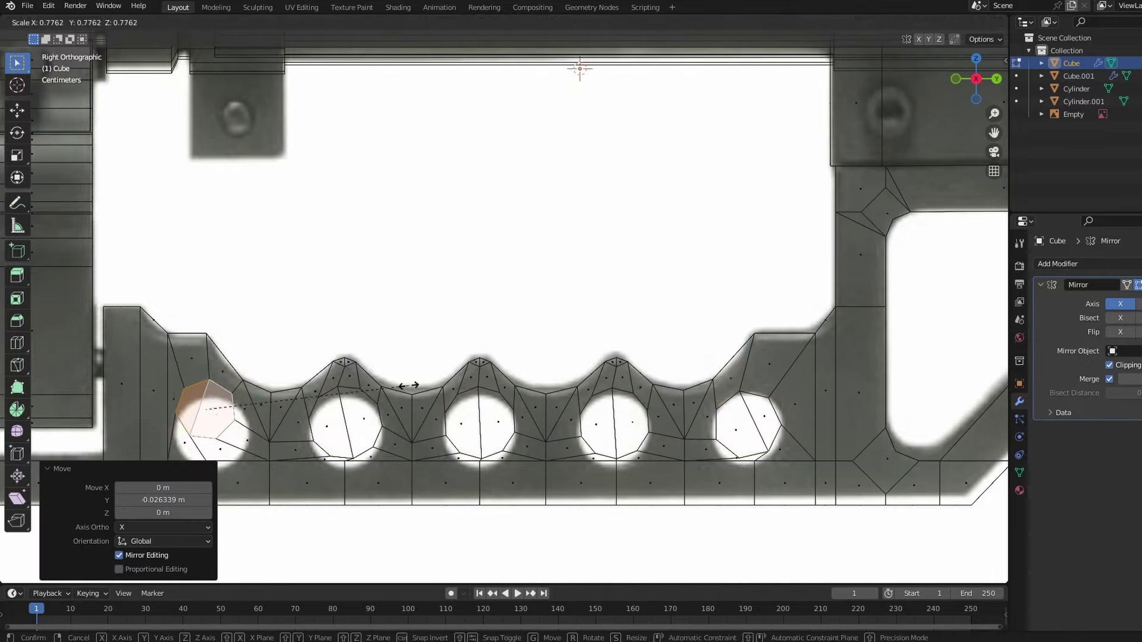
left_click(460, 403)
left_click(345, 425, "shift")
left_click(479, 425, "shift")
left_click(612, 426, "shift")
left_click(747, 425, "shift")
middle_click_drag(747, 426, 964, 379)
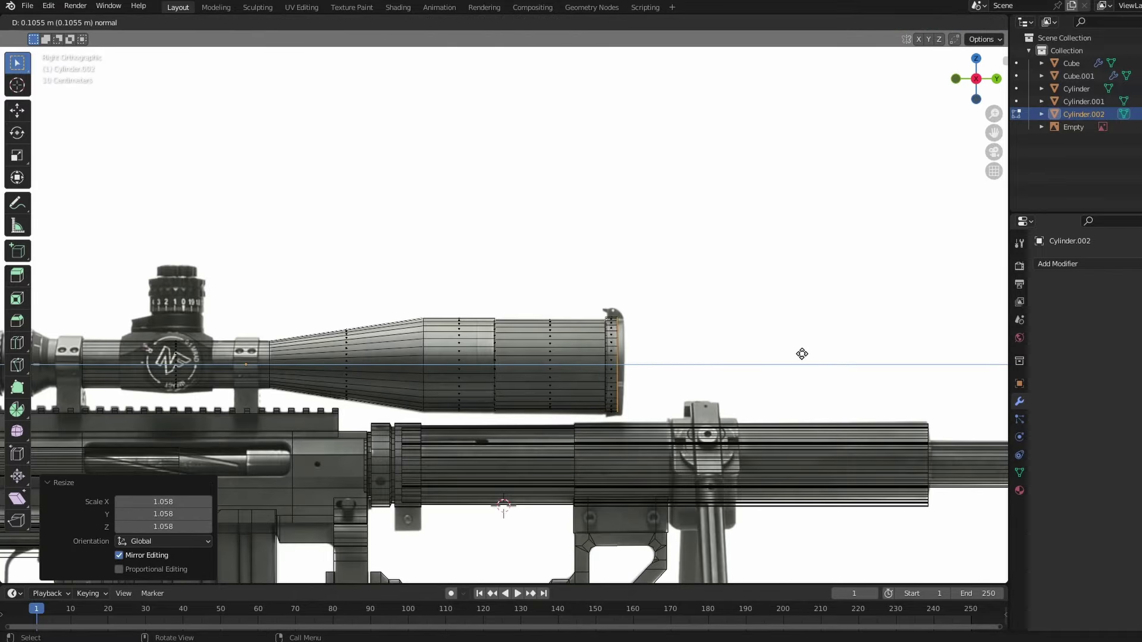
Scale the scope tube's end loop to match the reference.
key("s")
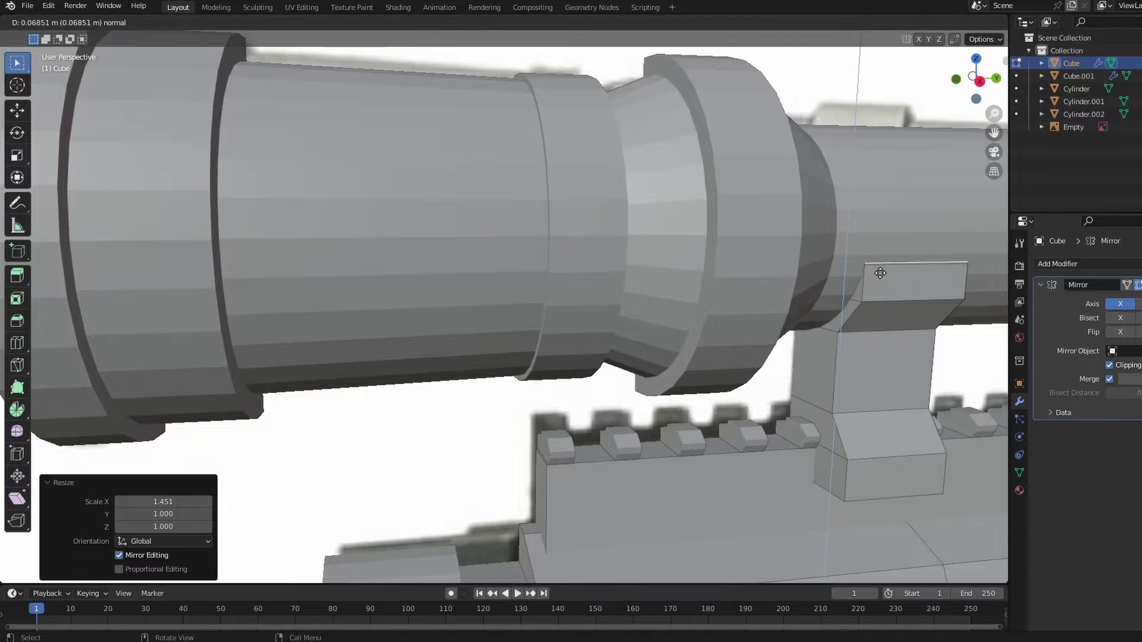
Select the whole connected scope mount with L and bring up the context menu.
key("Tab")
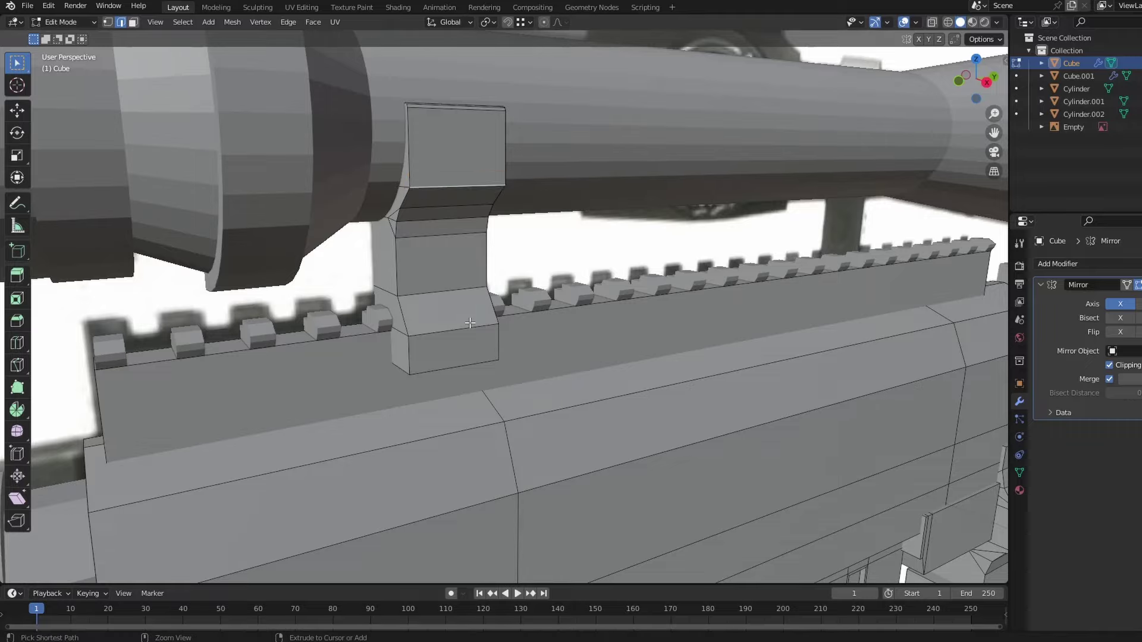
key("l")
right_click(391, 577)
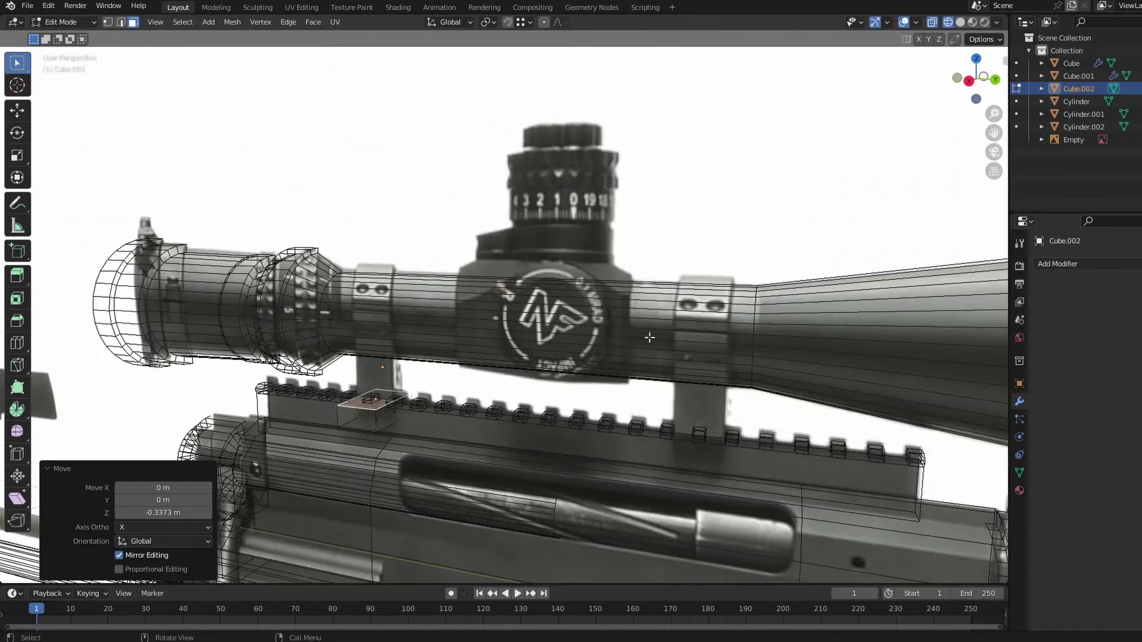
Move the rear scope ring along the X axis into place.
scroll(429, 336, "up", 2)
key("g")
key("x")
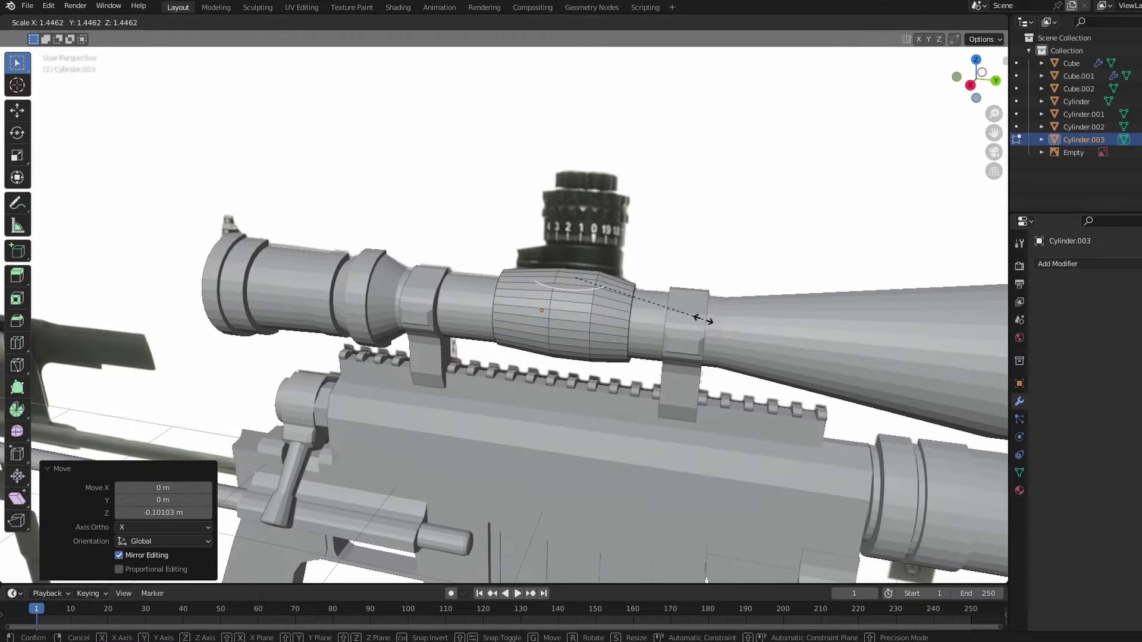
Confirm the housing position and extrude its top face upward to start the turret.
left_click(683, 313)
key("e")
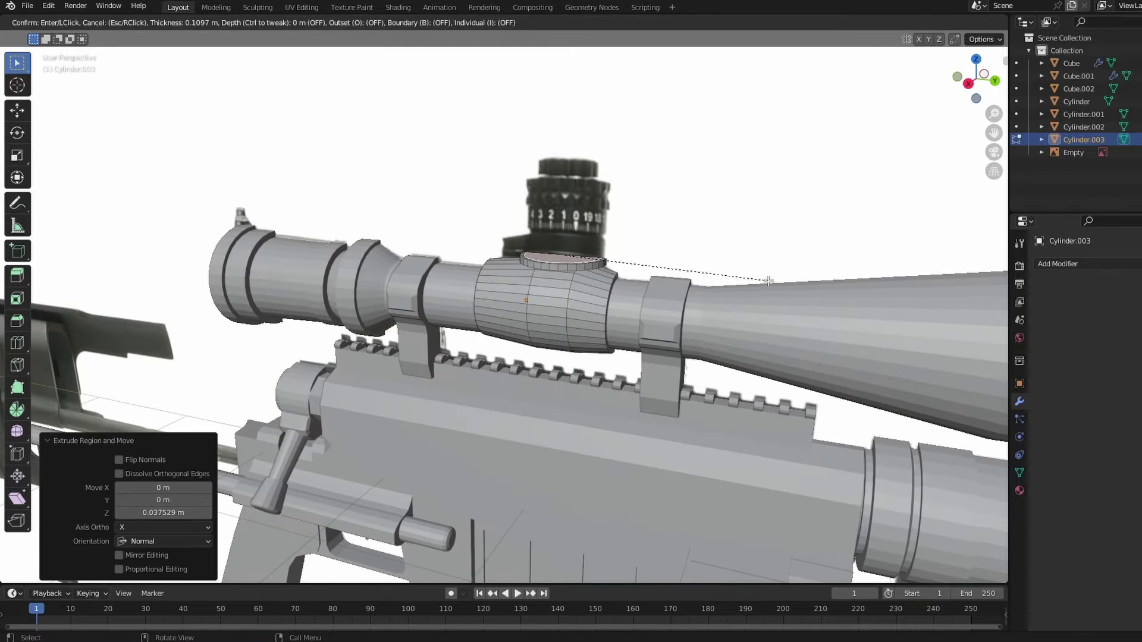
key("Return")
left_click_drag(981, 76, 992, 103)
Extrude the turret top in place, scale it into a ring, and bevel the top edge.
key("e")
right_click(811, 280)
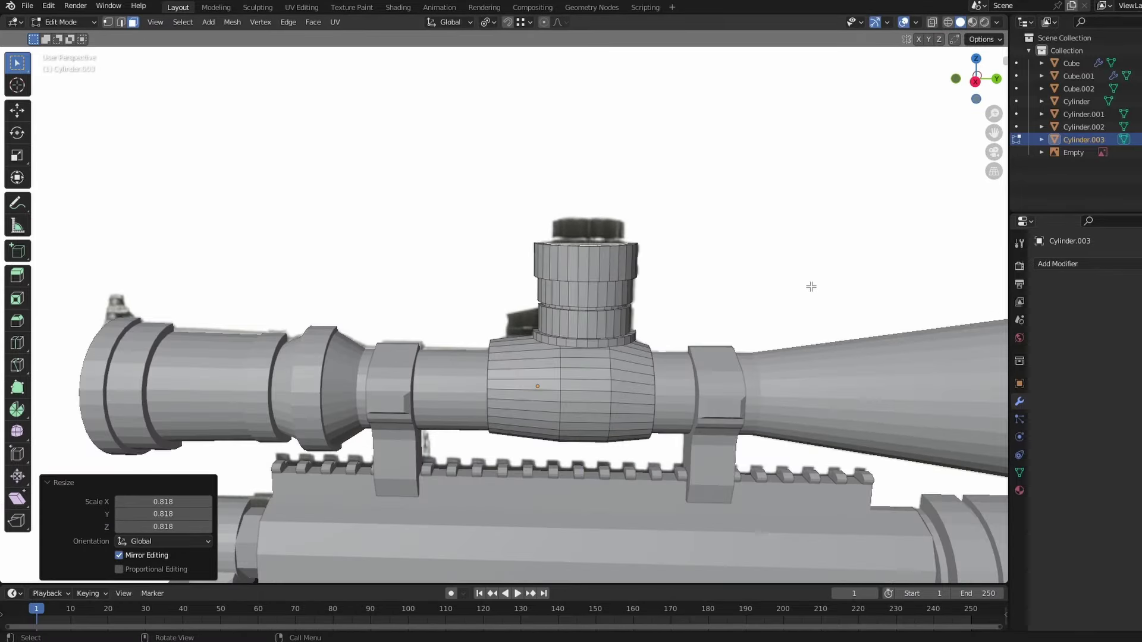
key("s")
left_click(908, 275)
key("ctrl+b")
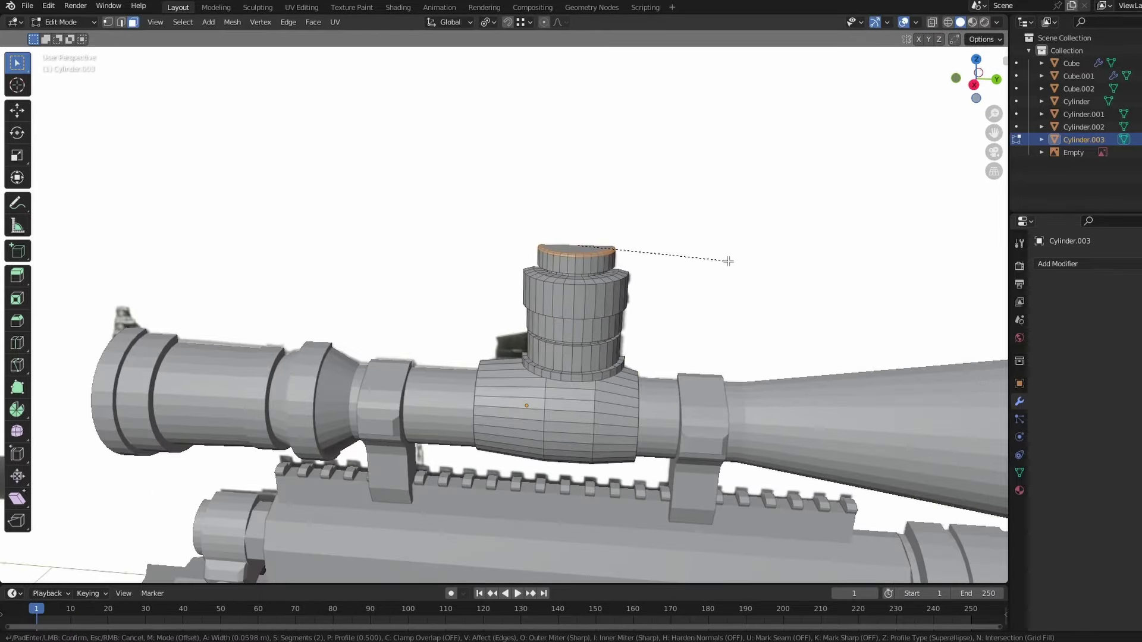